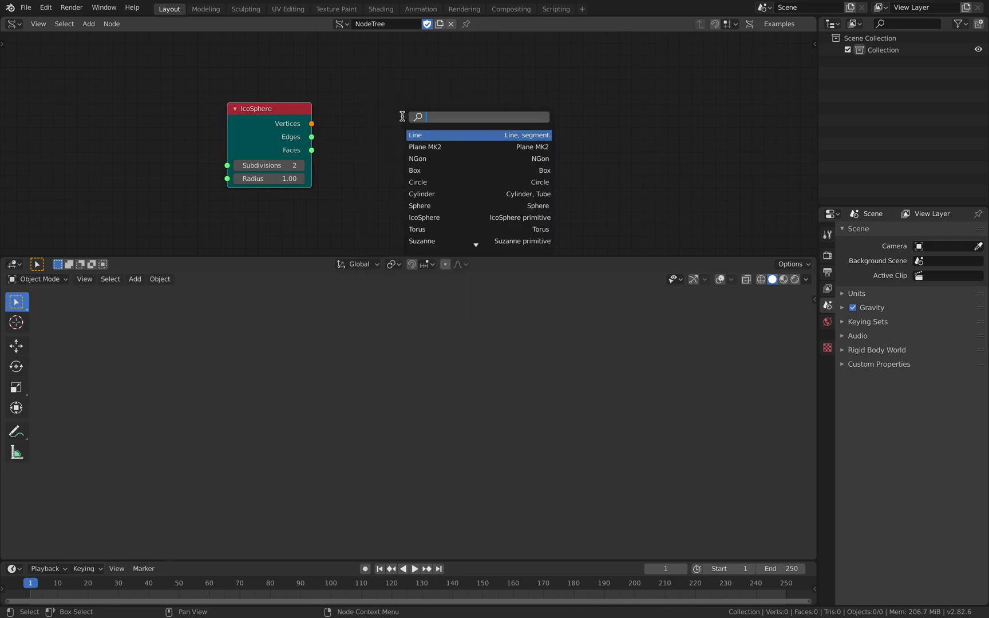
Add a Dual Mesh node and connect the IcoSphere's vertices and faces to its matching inputs.
{"action": "type", "text": "du"}
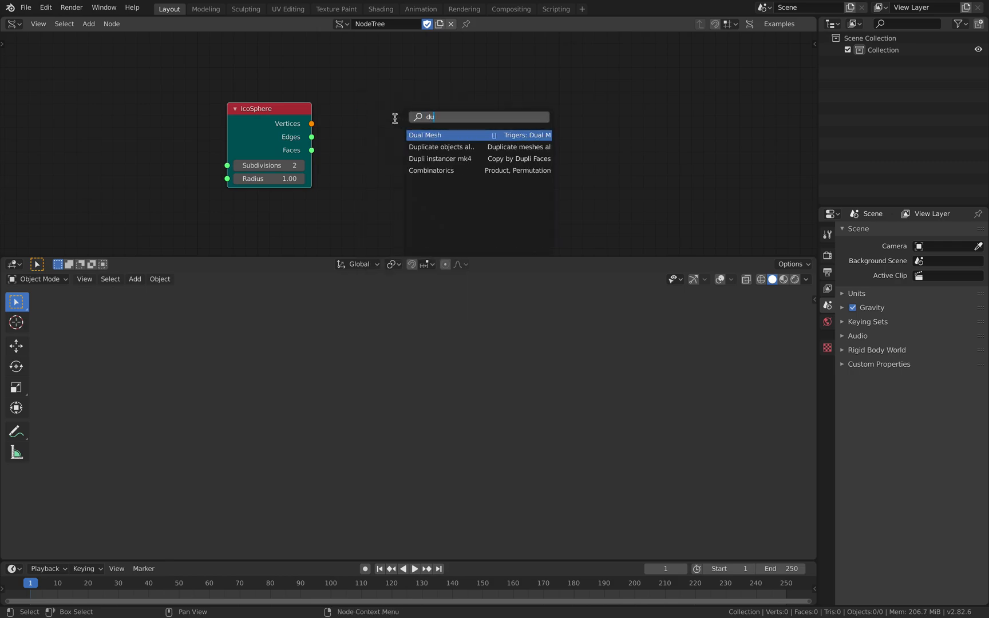
{"action": "key", "text": "Return"}
{"action": "left_click", "coordinate": [375, 105]}
{"action": "left_click_drag", "start_coordinate": [311, 124], "coordinate": [374, 150]}
{"action": "left_click_drag", "start_coordinate": [315, 150], "coordinate": [313, 150]}
{"action": "left_click_drag", "start_coordinate": [415, 137], "coordinate": [412, 134]}
Add a Viewer BMesh node and connect the Dual Mesh vertices and faces to it to display the mesh.
{"action": "key", "text": "shift+a"}
{"action": "left_click", "coordinate": [536, 116]}
{"action": "type", "text": "bme"}
{"action": "key", "text": "Return"}
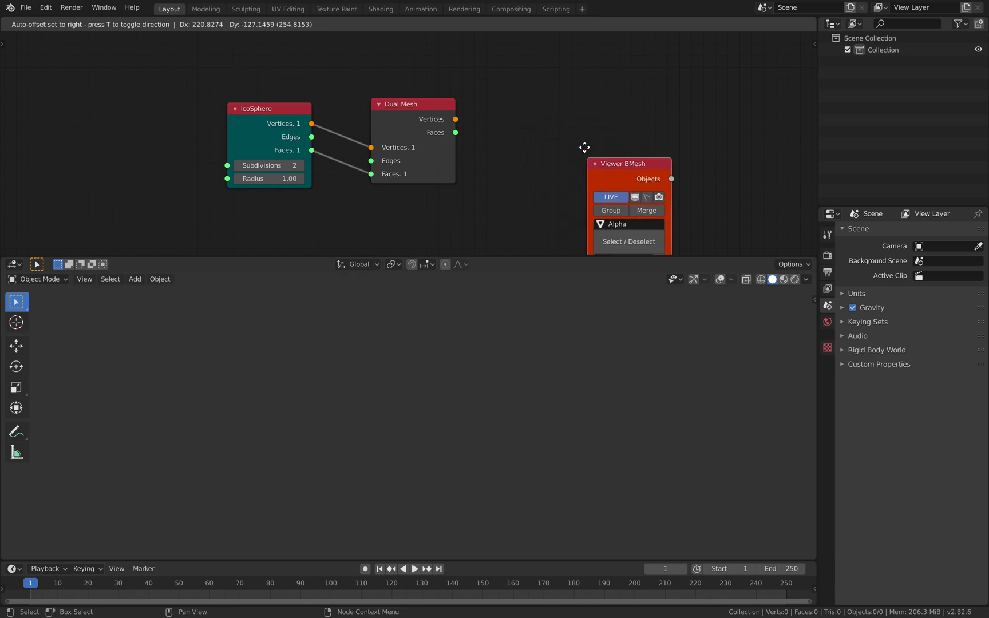
{"action": "left_click", "coordinate": [544, 53]}
{"action": "left_click_drag", "start_coordinate": [455, 119], "coordinate": [542, 169]}
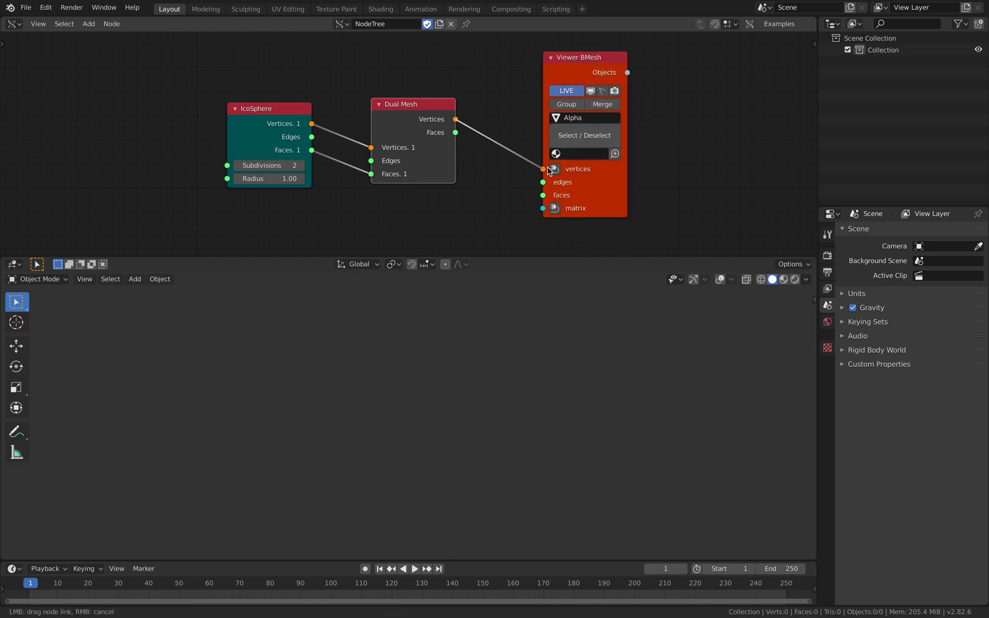
{"action": "left_click_drag", "start_coordinate": [455, 132], "coordinate": [598, 166]}
{"action": "mouse_move", "coordinate": [469, 366]}
{"action": "middle_mouse_down"}
{"action": "mouse_move", "coordinate": [448, 381]}
{"action": "mouse_move", "coordinate": [337, 368]}
{"action": "mouse_move", "coordinate": [490, 380]}
{"action": "mouse_move", "coordinate": [502, 360]}
{"action": "mouse_move", "coordinate": [456, 379]}
{"action": "middle_mouse_up"}
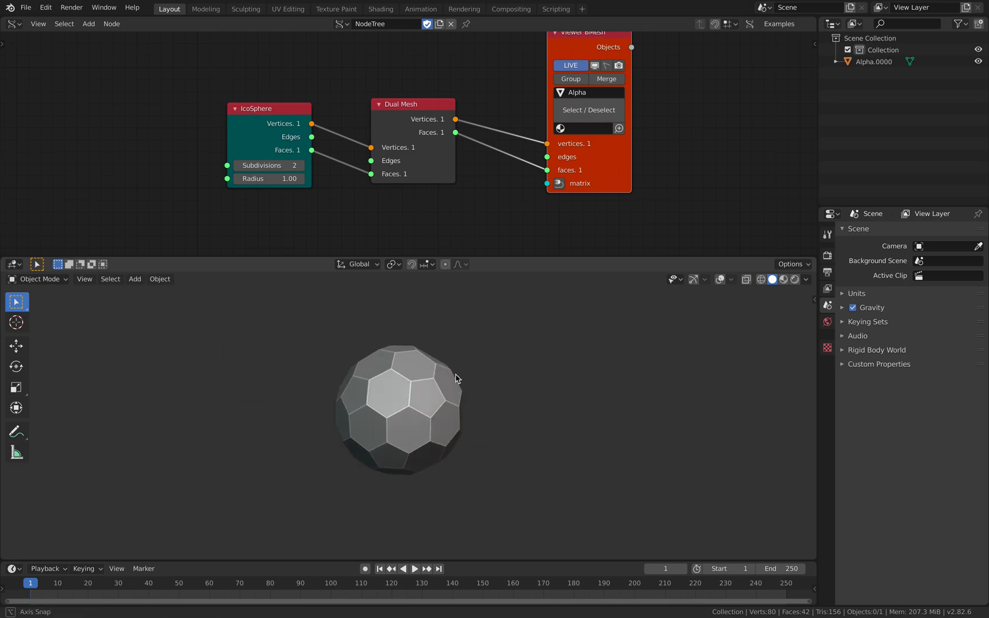
Lower the IcoSphere's subdivisions to 0 to inspect the shape, and raise them to 3.
{"action": "left_click_drag", "start_coordinate": [299, 167], "coordinate": [276, 167]}
{"action": "middle_click_drag", "start_coordinate": [424, 405], "coordinate": [416, 405]}
{"action": "scroll", "coordinate": [369, 383], "scroll_direction": "up", "scroll_amount": 1}
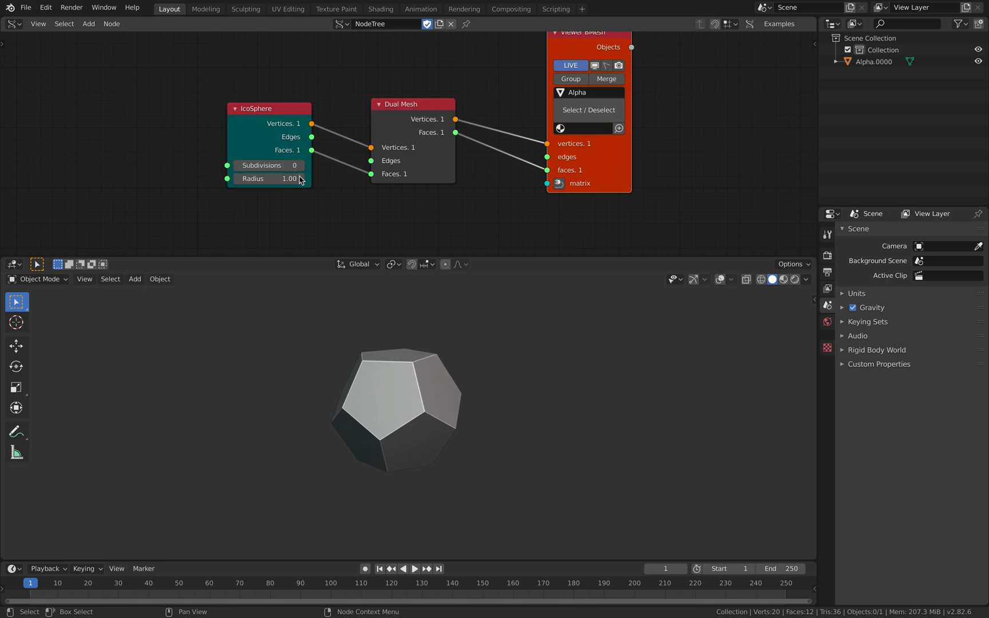
{"action": "left_click", "coordinate": [302, 166]}
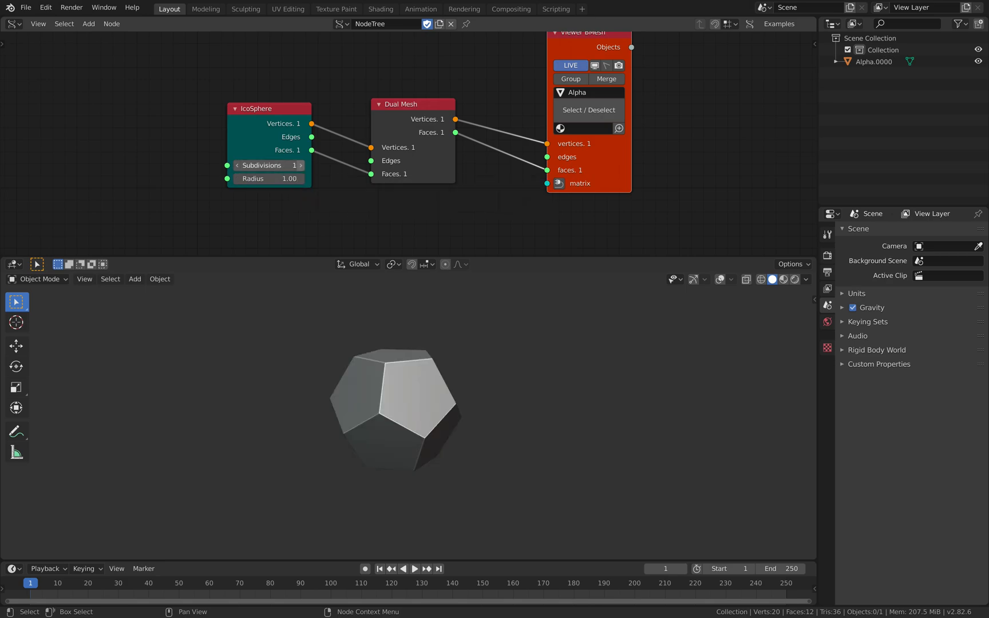
{"action": "left_click", "coordinate": [302, 166]}
{"action": "left_click", "coordinate": [301, 166]}
Spread the IcoSphere and Dual Mesh nodes apart to make room between them and save the file.
{"action": "left_click_drag", "start_coordinate": [256, 112], "coordinate": [160, 127]}
{"action": "left_click_drag", "start_coordinate": [406, 137], "coordinate": [382, 111]}
{"action": "key", "text": "ctrl+s"}
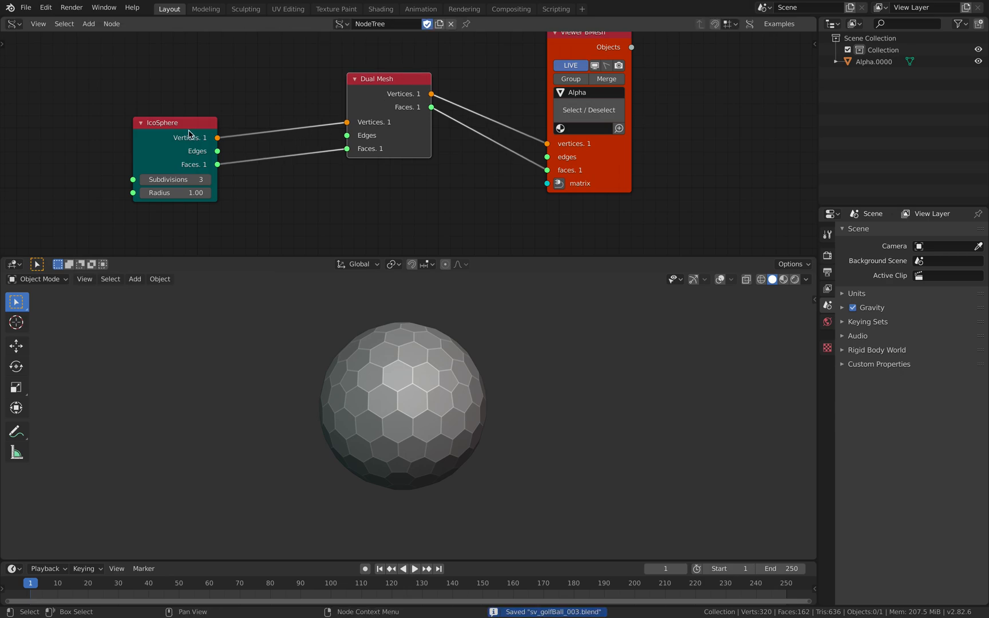
{"action": "left_click_drag", "start_coordinate": [186, 134], "coordinate": [147, 132]}
{"action": "left_click_drag", "start_coordinate": [363, 107], "coordinate": [376, 116]}
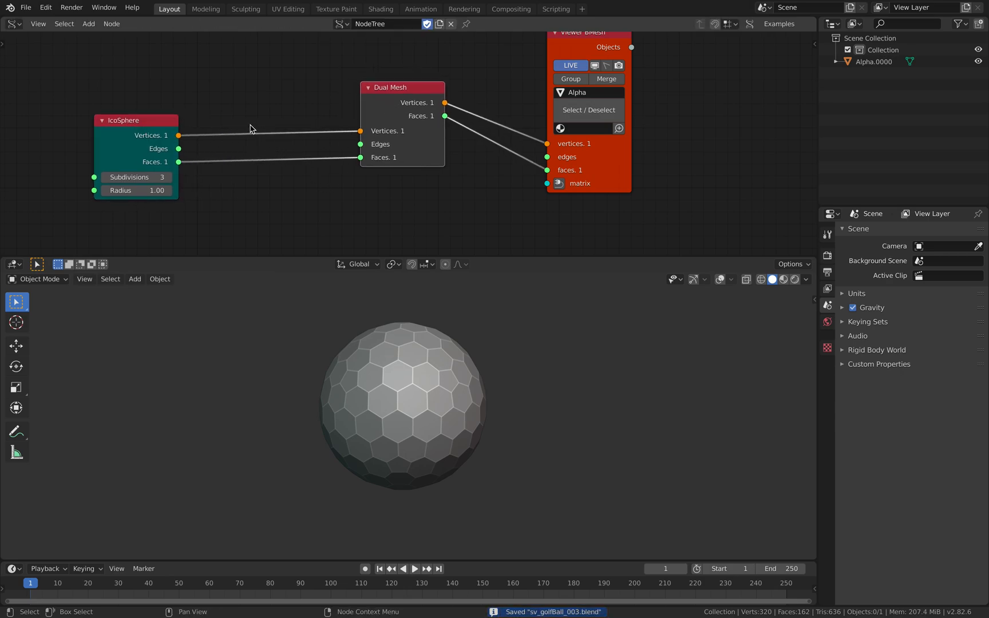
{"action": "key", "text": "alt+space"}
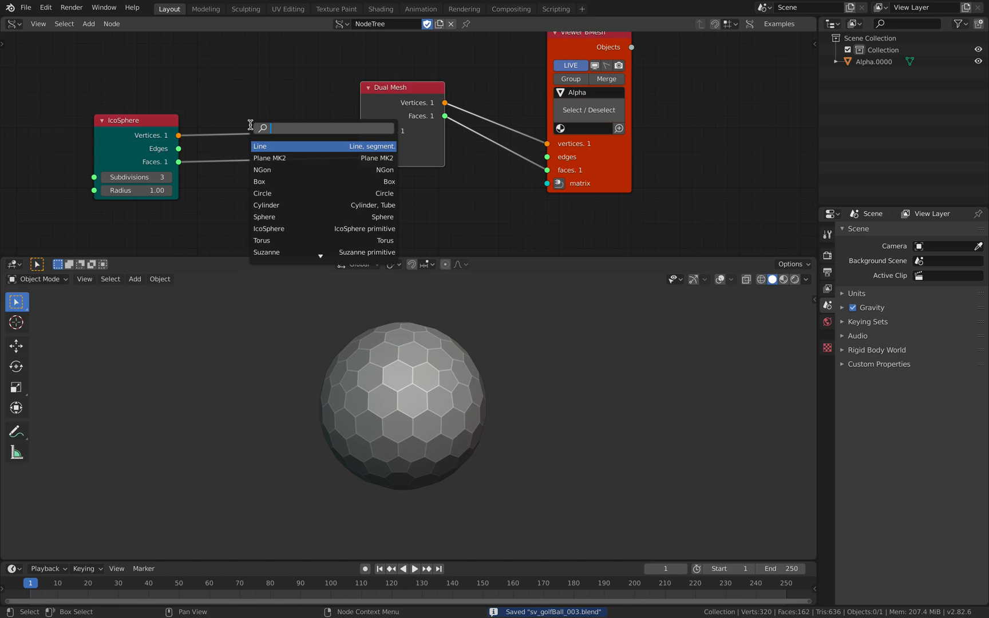
{"action": "type", "text": "tri"}
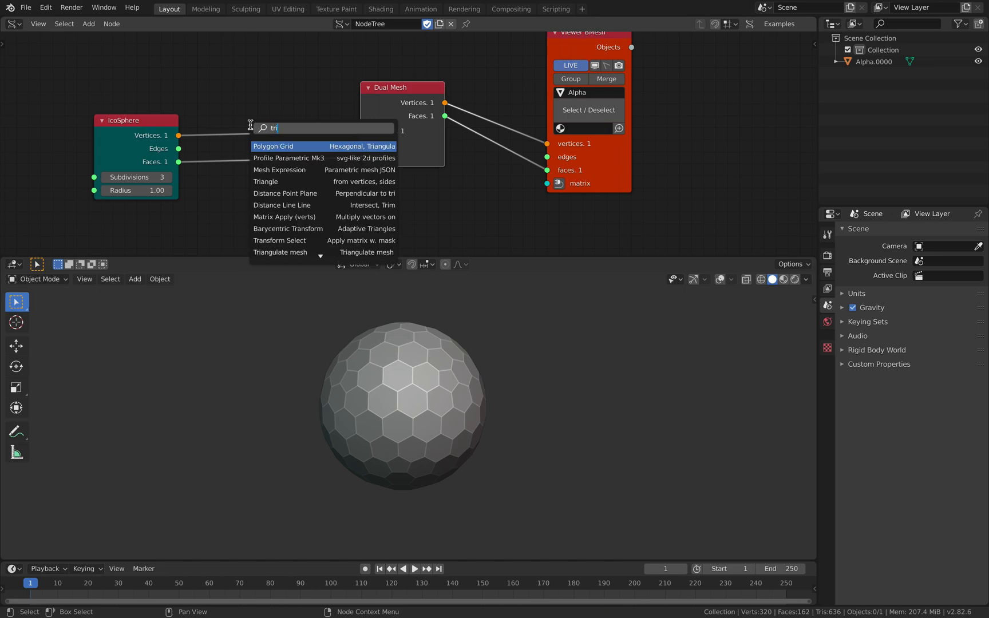
{"action": "type", "text": "a"}
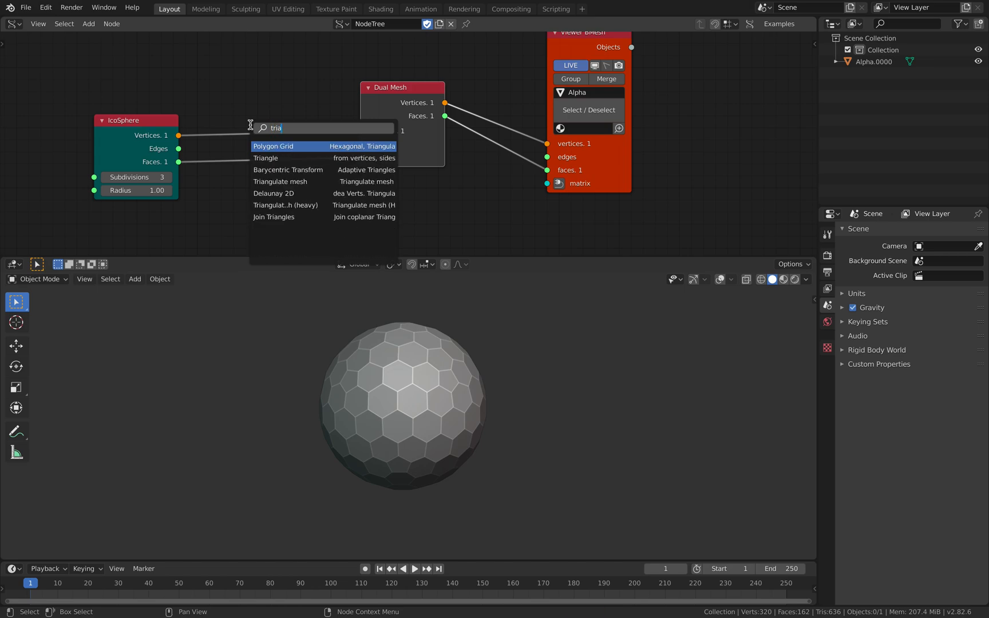
{"action": "left_click", "coordinate": [263, 158]}
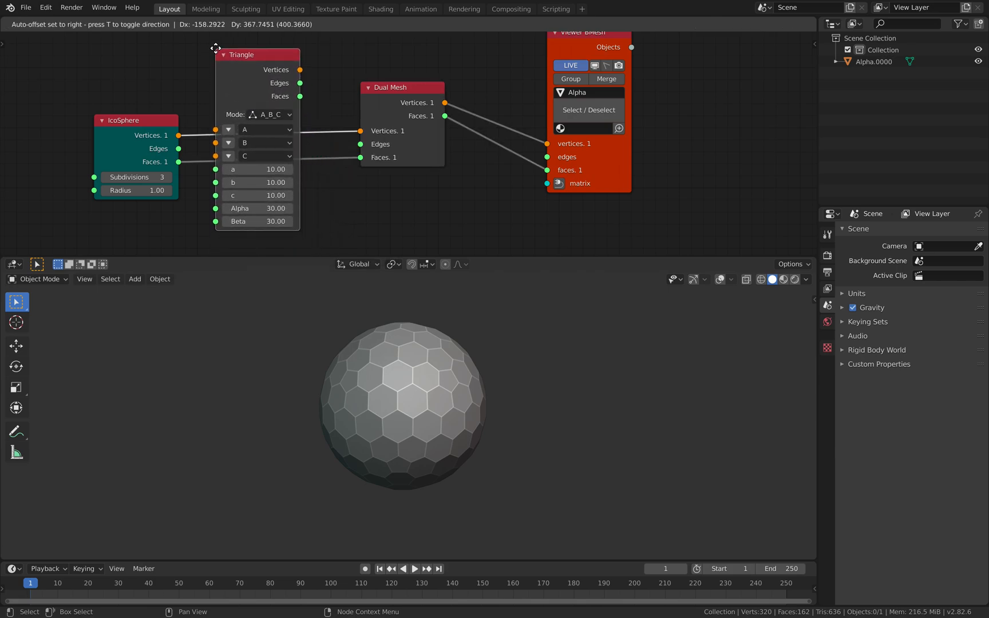
{"action": "left_click", "coordinate": [218, 194]}
{"action": "middle_click_drag", "start_coordinate": [250, 199], "coordinate": [260, 159]}
{"action": "key", "text": "x"}
Insert a Triangulate mesh node between IcoSphere and Dual Mesh, linking vertices and polygons through it.
{"action": "key", "text": "shift+a"}
{"action": "left_click", "coordinate": [258, 159]}
{"action": "type", "text": "tria"}
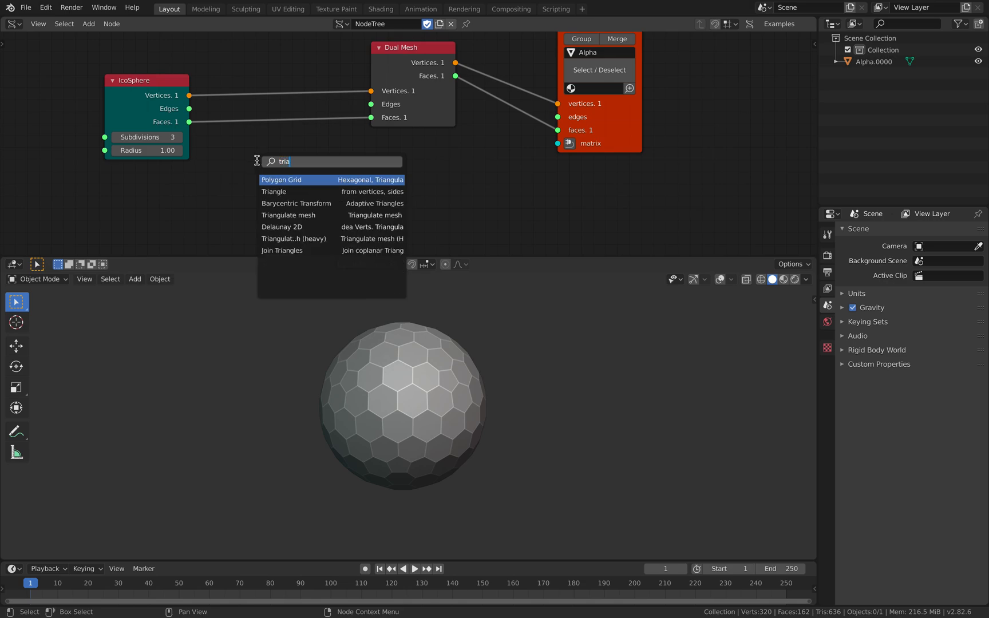
{"action": "left_click", "coordinate": [296, 214]}
{"action": "left_click", "coordinate": [239, 89]}
{"action": "left_click_drag", "start_coordinate": [192, 122], "coordinate": [238, 182]}
{"action": "left_click_drag", "start_coordinate": [324, 84], "coordinate": [371, 118]}
{"action": "left_click_drag", "start_coordinate": [408, 51], "coordinate": [408, 58]}
Set the Triangulate mesh node's quads mode to Fixed Alternate and its polygons mode to Clip.
{"action": "left_click", "coordinate": [298, 141]}
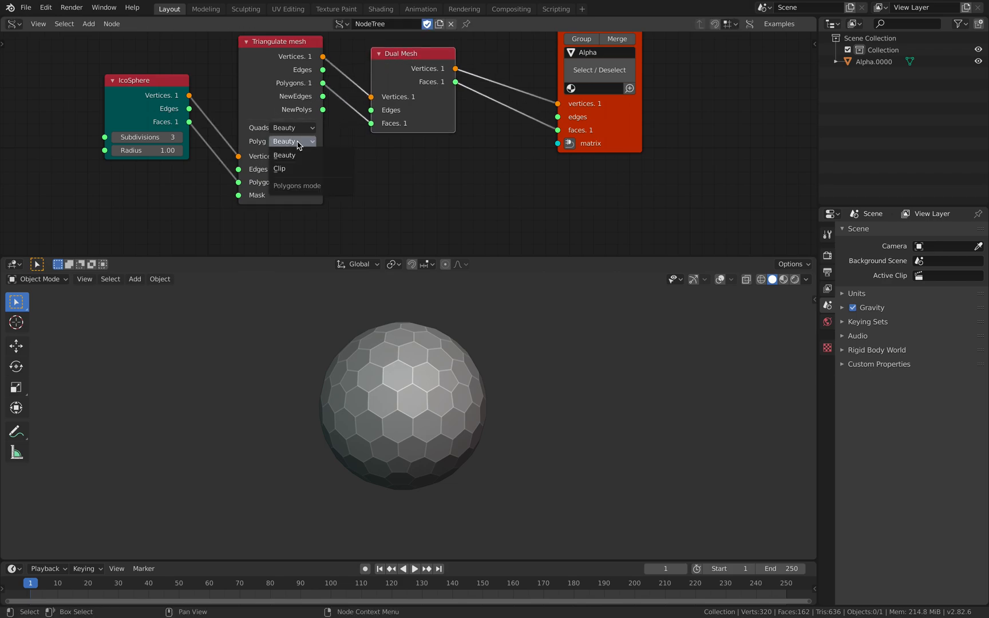
{"action": "scroll", "coordinate": [297, 130], "scroll_direction": "down", "scroll_amount": 1, "text": "ctrl"}
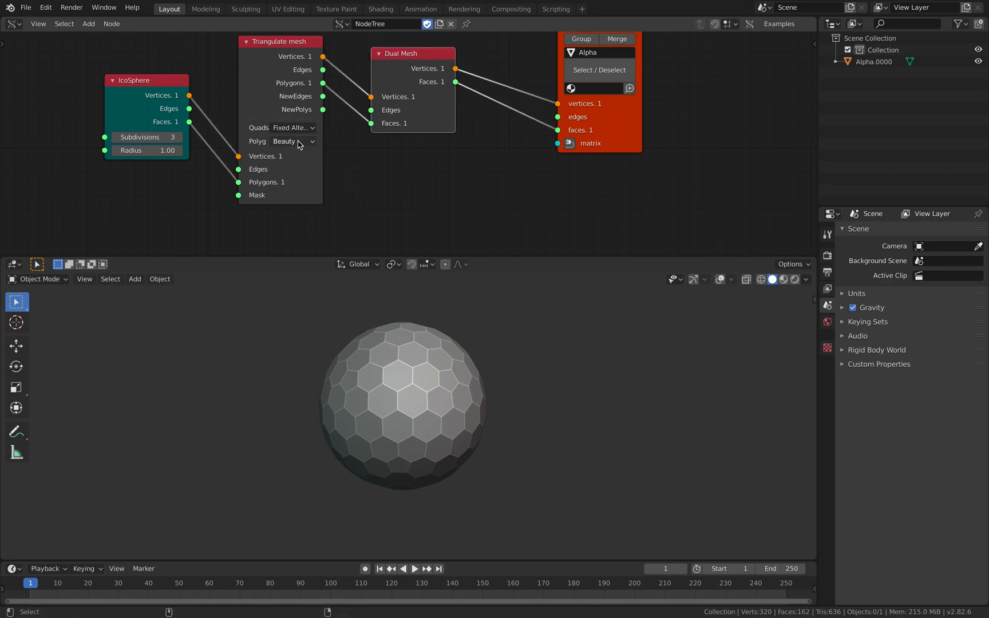
{"action": "left_click_drag", "start_coordinate": [258, 105], "coordinate": [260, 121]}
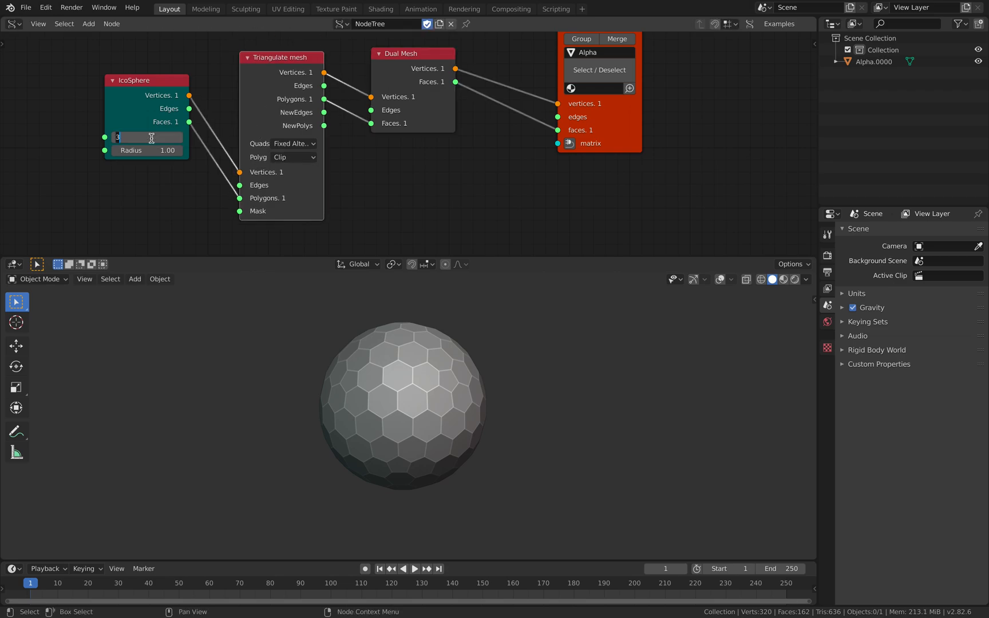
Set the IcoSphere's subdivisions to 2 and inspect the resulting mesh.
{"action": "type", "text": "2"}
{"action": "key", "text": "Return"}
{"action": "middle_click_drag", "start_coordinate": [397, 371], "coordinate": [421, 374]}
Delete the Triangulate mesh node and relink the IcoSphere's vertices and faces directly to Dual Mesh.
{"action": "key", "text": "x"}
{"action": "right_click_drag", "start_coordinate": [193, 91], "coordinate": [371, 98], "text": "ctrl"}
{"action": "left_click_drag", "start_coordinate": [385, 96], "coordinate": [190, 123]}
Rearrange the IcoSphere, Dual Mesh and Viewer BMesh nodes into a spaced row.
{"action": "left_click_drag", "start_coordinate": [163, 102], "coordinate": [201, 112]}
{"action": "left_click_drag", "start_coordinate": [445, 79], "coordinate": [401, 94]}
{"action": "left_click_drag", "start_coordinate": [598, 118], "coordinate": [581, 122]}
{"action": "left_click_drag", "start_coordinate": [350, 81], "coordinate": [363, 119]}
{"action": "left_click_drag", "start_coordinate": [193, 97], "coordinate": [178, 103]}
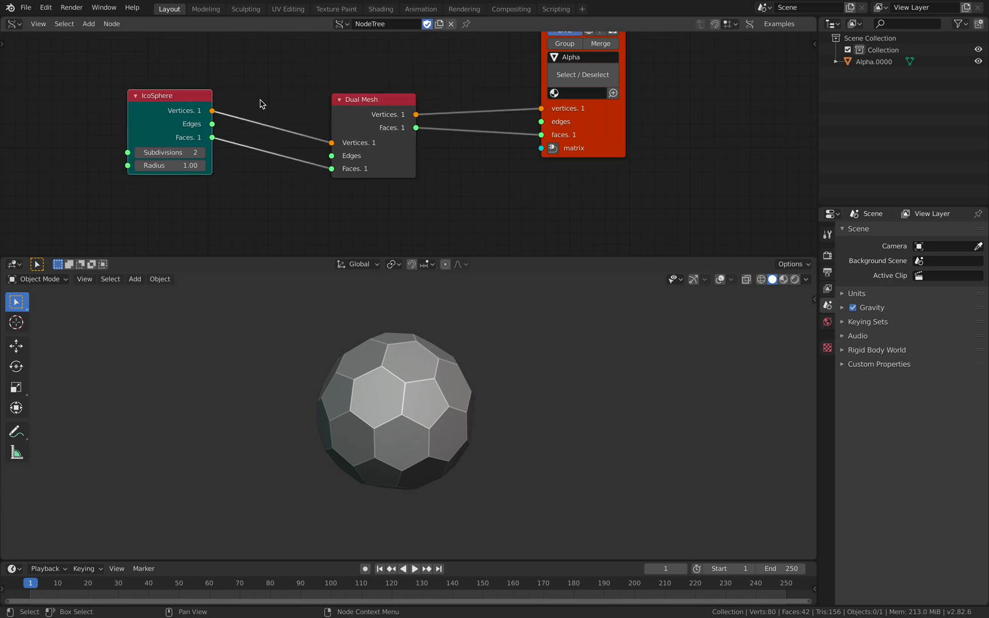
Insert an Inset Special node between IcoSphere and Dual Mesh, linking vertices and polygons through it.
{"action": "key", "text": "alt+space"}
{"action": "type", "text": "inse"}
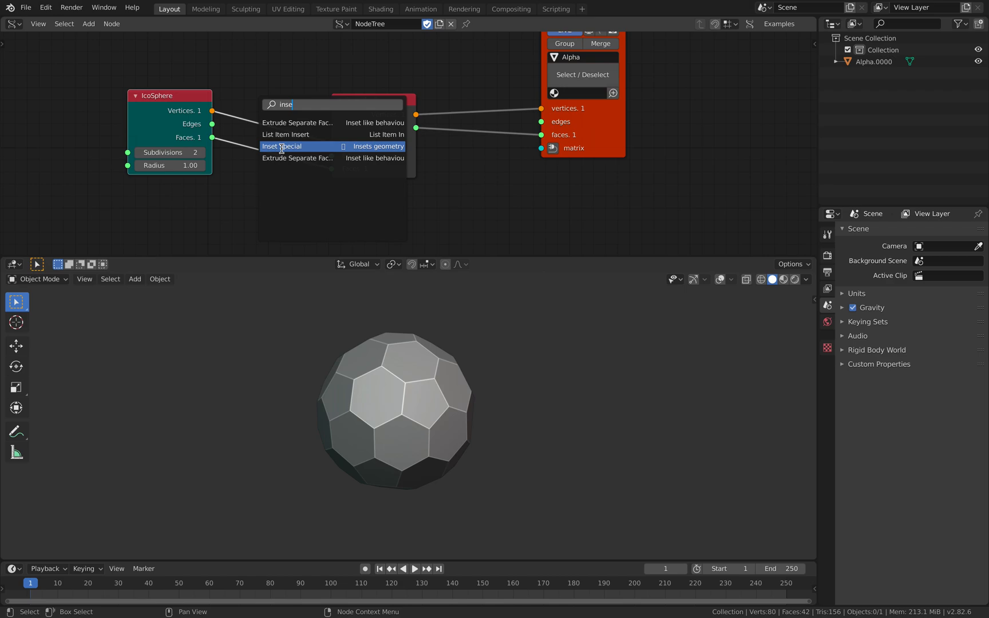
{"action": "left_click", "coordinate": [282, 149]}
{"action": "left_click", "coordinate": [240, 61]}
{"action": "left_click", "coordinate": [214, 142]}
{"action": "left_click_drag", "start_coordinate": [253, 170], "coordinate": [261, 169]}
{"action": "left_click_drag", "start_coordinate": [260, 130], "coordinate": [270, 160]}
{"action": "left_click_drag", "start_coordinate": [344, 88], "coordinate": [427, 151]}
Set the Inset Special node to inset 0.75, distance 0.27 and Make Inner 0, and inspect the mesh.
{"action": "middle_click_drag", "start_coordinate": [449, 366], "coordinate": [464, 367]}
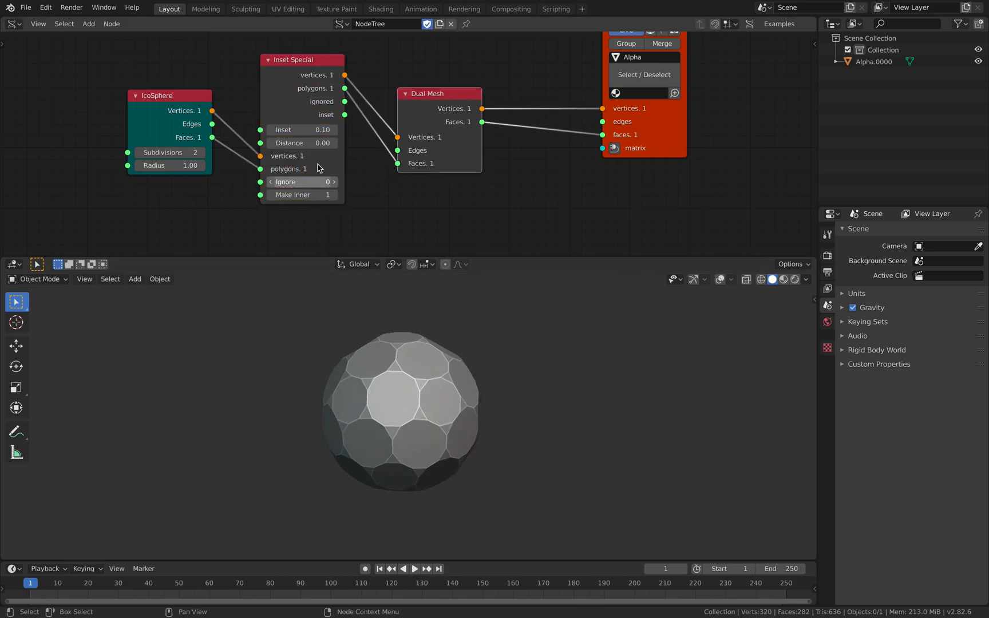
{"action": "left_click_drag", "start_coordinate": [302, 130], "coordinate": [328, 142]}
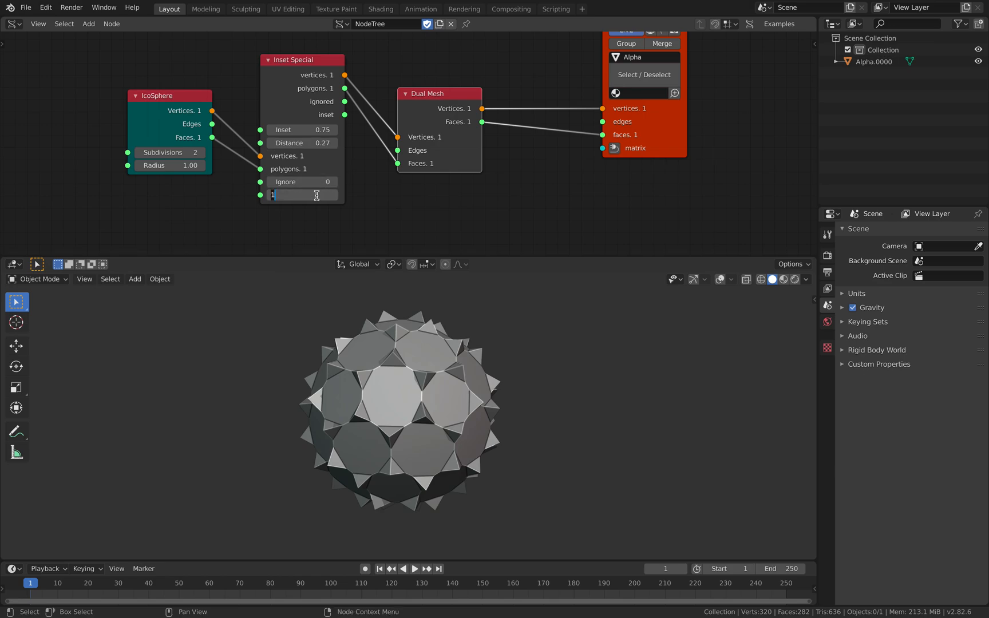
{"action": "type", "text": "0"}
{"action": "key", "text": "Return"}
{"action": "middle_click_drag", "start_coordinate": [442, 384], "coordinate": [338, 395]}
Delete the Inset Special node and relink the IcoSphere directly to Dual Mesh.
{"action": "left_click_drag", "start_coordinate": [284, 62], "coordinate": [281, 70]}
{"action": "key", "text": "x"}
{"action": "left_click_drag", "start_coordinate": [198, 106], "coordinate": [397, 163]}
Insert an Inset Special node between Dual Mesh and Viewer BMesh, linking vertices and polygons through it.
{"action": "left_click_drag", "start_coordinate": [399, 110], "coordinate": [318, 108]}
{"action": "key", "text": "alt+space"}
{"action": "type", "text": "inse"}
{"action": "left_click", "coordinate": [465, 137]}
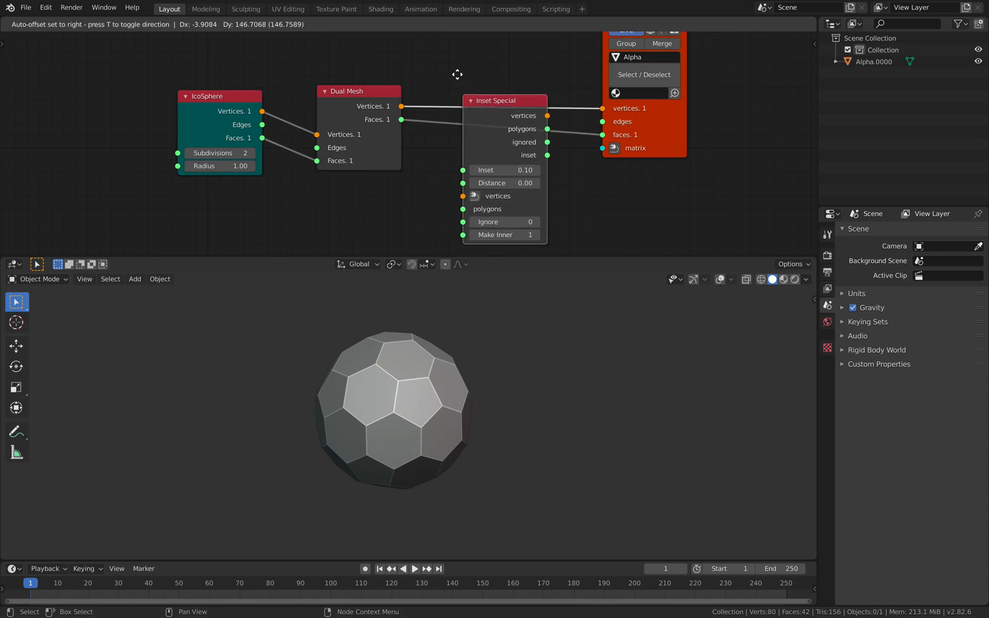
{"action": "left_click", "coordinate": [458, 109]}
{"action": "left_click_drag", "start_coordinate": [452, 135], "coordinate": [453, 160]}
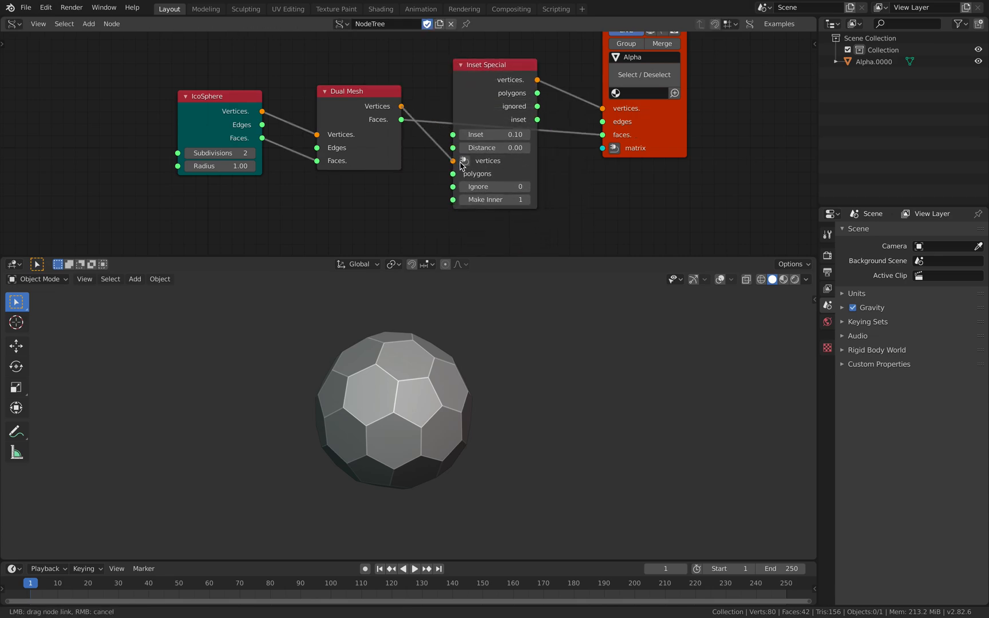
{"action": "left_click_drag", "start_coordinate": [401, 120], "coordinate": [454, 175]}
{"action": "left_click_drag", "start_coordinate": [536, 93], "coordinate": [605, 135]}
{"action": "left_click_drag", "start_coordinate": [671, 126], "coordinate": [667, 131]}
{"action": "left_click_drag", "start_coordinate": [506, 70], "coordinate": [523, 74]}
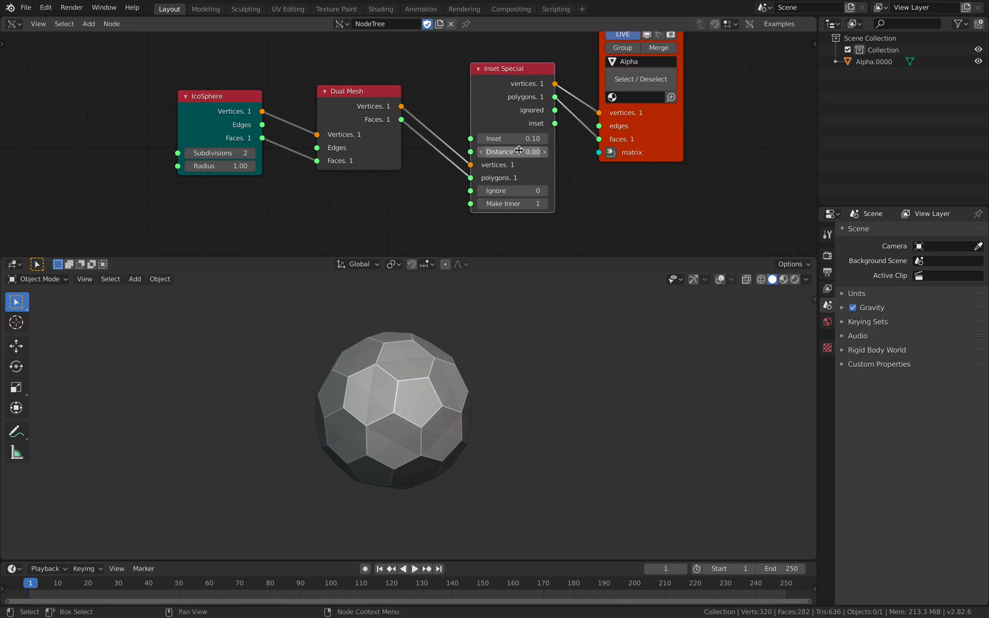
Set the Inset Special node to inset 0.61 and distance -0.01, and raise the IcoSphere's subdivisions to 4.
{"action": "mouse_move", "coordinate": [518, 152]}
{"action": "left_mouse_down"}
{"action": "mouse_move", "coordinate": [497, 152]}
{"action": "mouse_move", "coordinate": [511, 153]}
{"action": "left_mouse_up"}
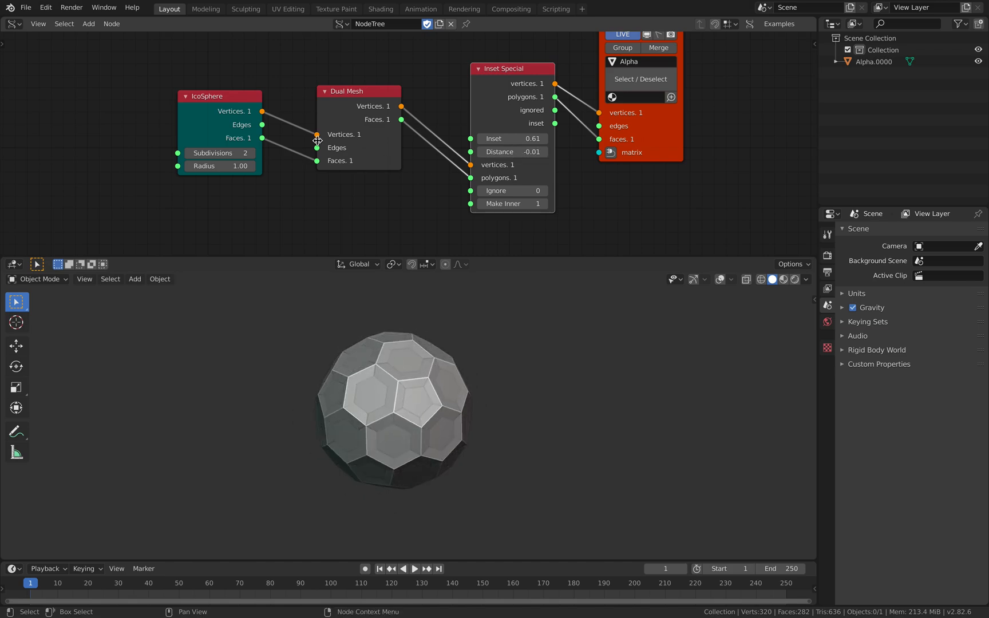
{"action": "left_click", "coordinate": [252, 153]}
{"action": "left_click", "coordinate": [253, 153]}
{"action": "scroll", "coordinate": [492, 379], "scroll_direction": "up", "scroll_amount": 3}
{"action": "scroll", "coordinate": [479, 379], "scroll_direction": "down", "scroll_amount": 4}
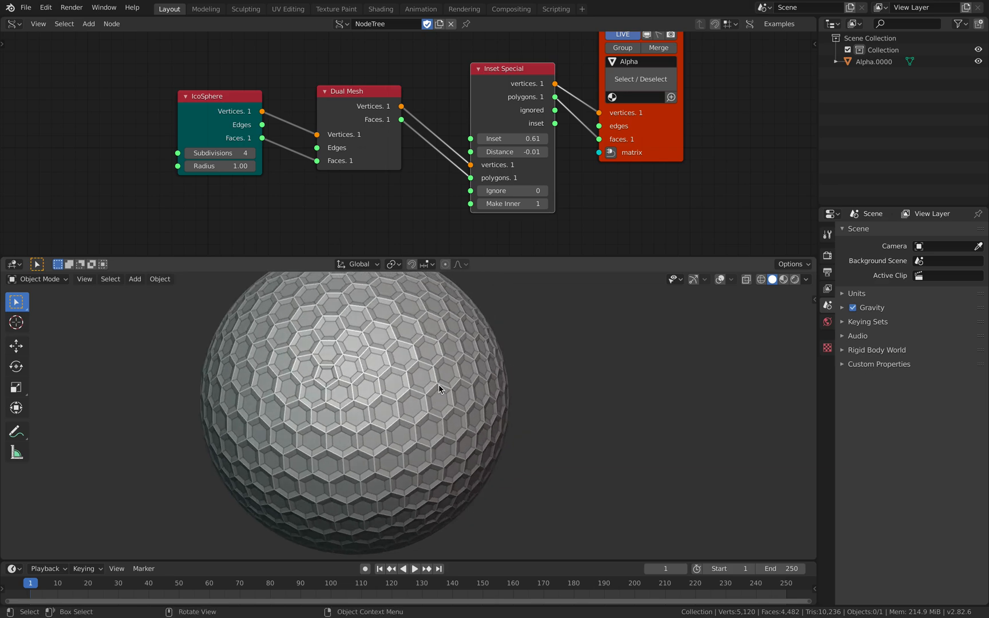
Duplicate the ball object beside the original and apply level 2 subdivision to the copy.
{"action": "left_click", "coordinate": [479, 380]}
{"action": "key", "text": "shift+d"}
{"action": "left_click", "coordinate": [634, 383]}
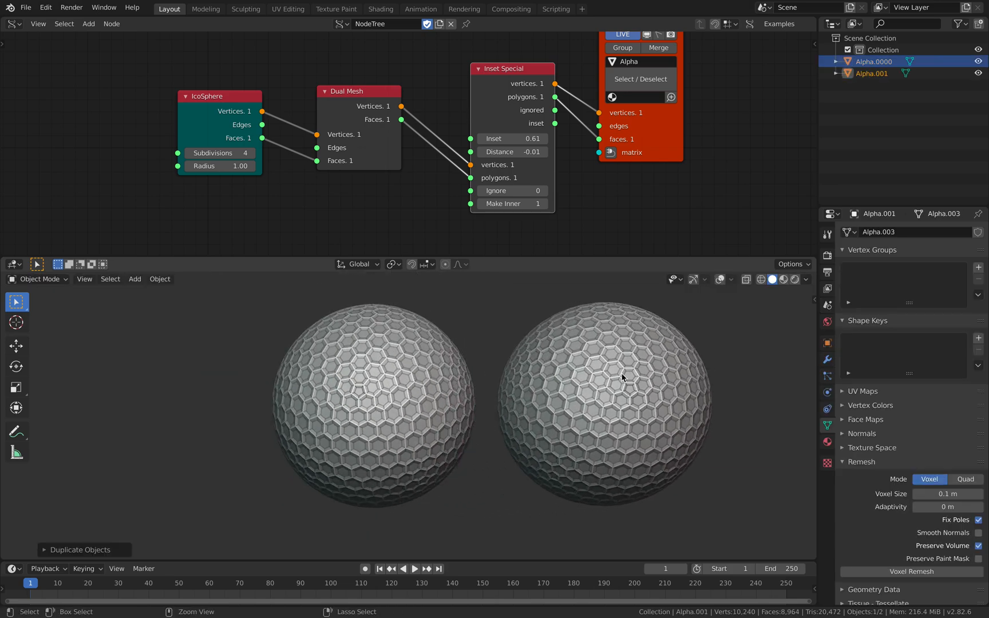
{"action": "key", "text": "ctrl+2"}
{"action": "middle_click_drag", "start_coordinate": [587, 379], "coordinate": [534, 362], "text": "shift"}
Delete the duplicated ball object.
{"action": "left_click", "coordinate": [533, 361]}
{"action": "key", "text": "x"}
{"action": "left_click", "coordinate": [534, 361]}
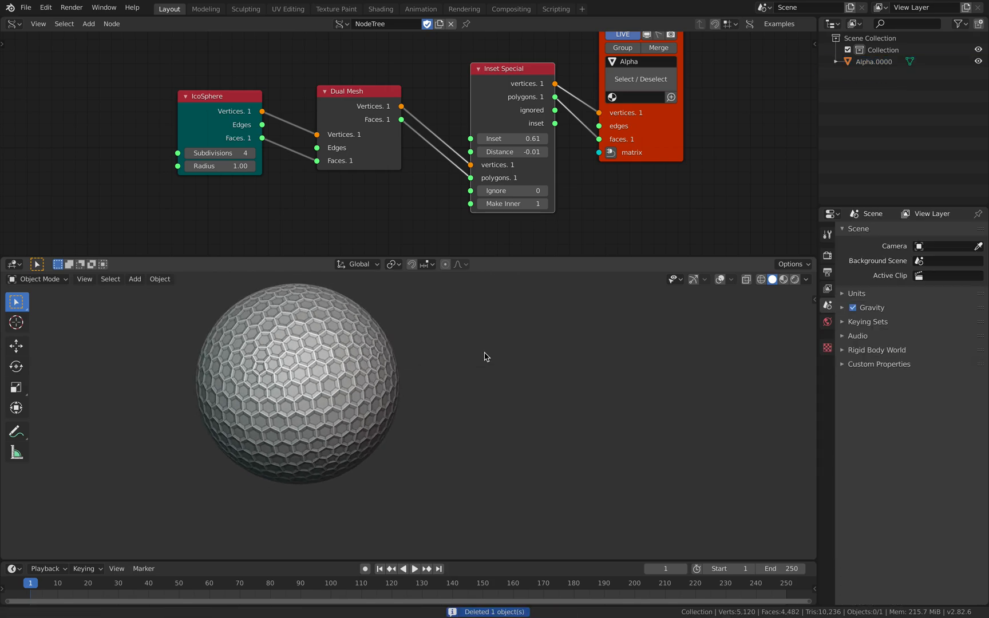
Reduce the IcoSphere's subdivisions to 2 and inspect the inset faces.
{"action": "key", "text": "Home"}
{"action": "left_click_drag", "start_coordinate": [245, 153], "coordinate": [223, 154]}
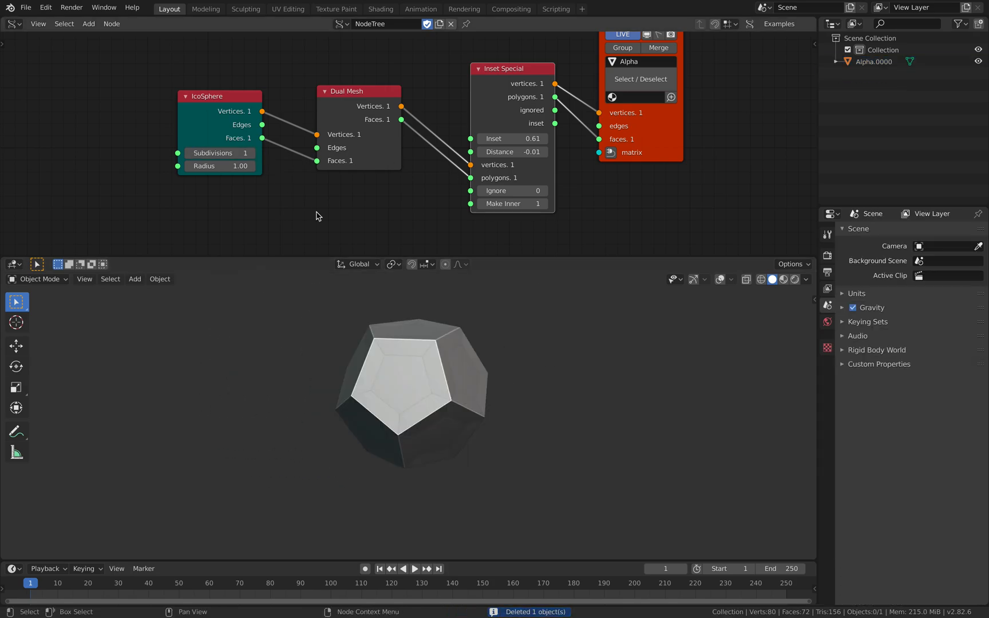
{"action": "left_click", "coordinate": [250, 155]}
{"action": "middle_click_drag", "start_coordinate": [396, 331], "coordinate": [410, 333]}
{"action": "middle_click_drag", "start_coordinate": [448, 377], "coordinate": [420, 359]}
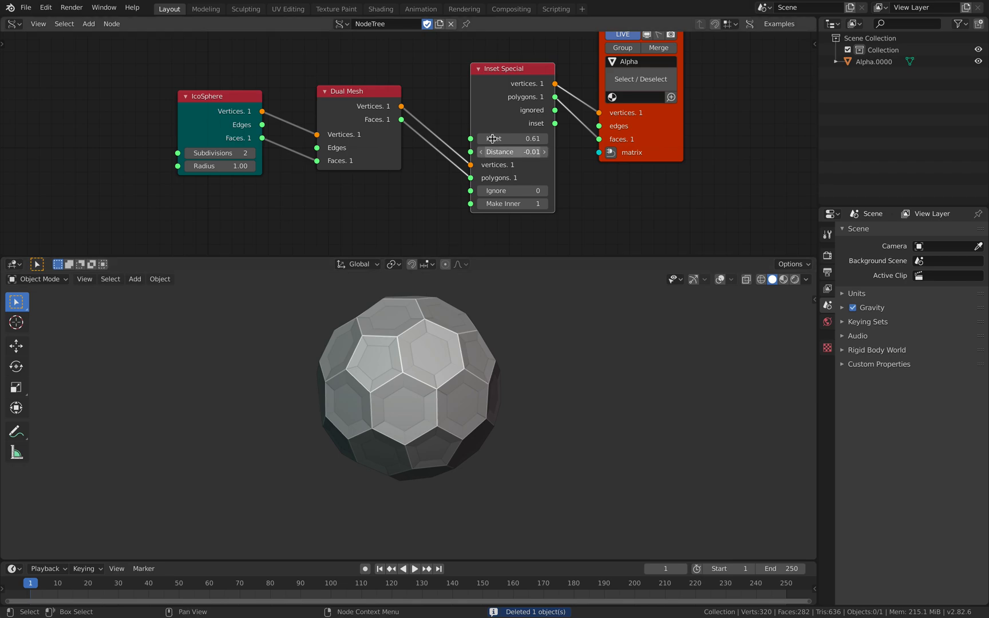
Set the Inset Special distance to 0.09 and arrange the four nodes in a spaced row.
{"action": "left_click_drag", "start_coordinate": [493, 111], "coordinate": [487, 103]}
{"action": "left_click_drag", "start_coordinate": [664, 138], "coordinate": [687, 148]}
{"action": "middle_click_drag", "start_coordinate": [591, 145], "coordinate": [575, 158]}
{"action": "mouse_move", "coordinate": [474, 153]}
{"action": "left_mouse_down"}
{"action": "mouse_move", "coordinate": [492, 153]}
{"action": "mouse_move", "coordinate": [474, 151]}
{"action": "left_mouse_up"}
{"action": "left_click_drag", "start_coordinate": [337, 127], "coordinate": [320, 108]}
{"action": "left_click_drag", "start_coordinate": [208, 118], "coordinate": [185, 106]}
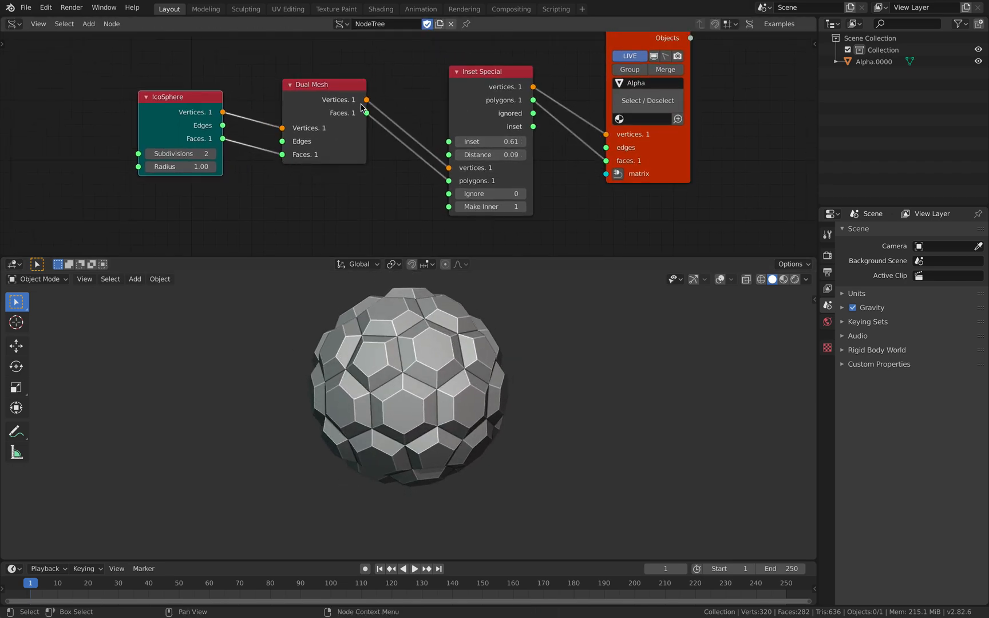
{"action": "left_click_drag", "start_coordinate": [454, 110], "coordinate": [441, 101]}
{"action": "scroll", "coordinate": [413, 150], "scroll_direction": "down", "scroll_amount": 2}
{"action": "middle_click_drag", "start_coordinate": [413, 150], "coordinate": [418, 142]}
{"action": "left_click_drag", "start_coordinate": [615, 144], "coordinate": [630, 153]}
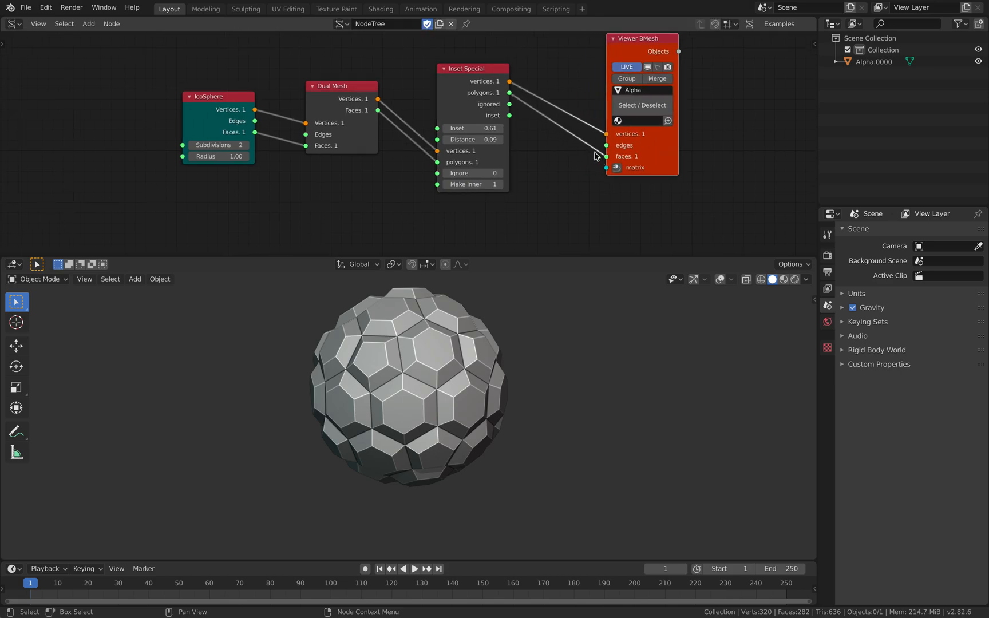
{"action": "middle_click_drag", "start_coordinate": [552, 309], "coordinate": [444, 365]}
{"action": "middle_click_drag", "start_coordinate": [363, 154], "coordinate": [365, 152]}
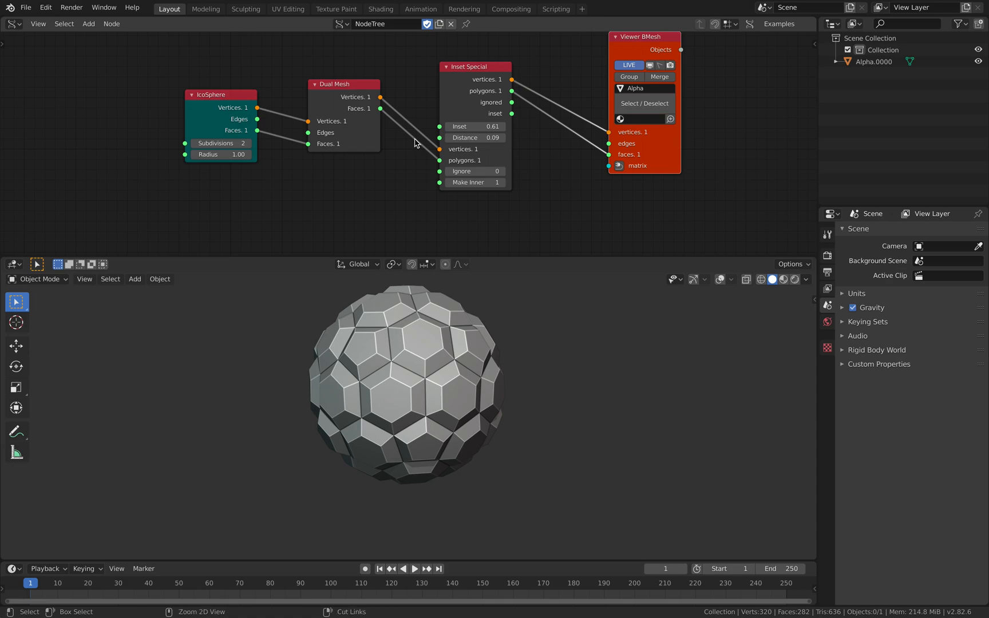
Save the file, and save an incremented version as sv_golfBall_004.blend on the Desktop.
{"action": "key", "text": "ctrl+s"}
{"action": "left_click", "coordinate": [25, 7]}
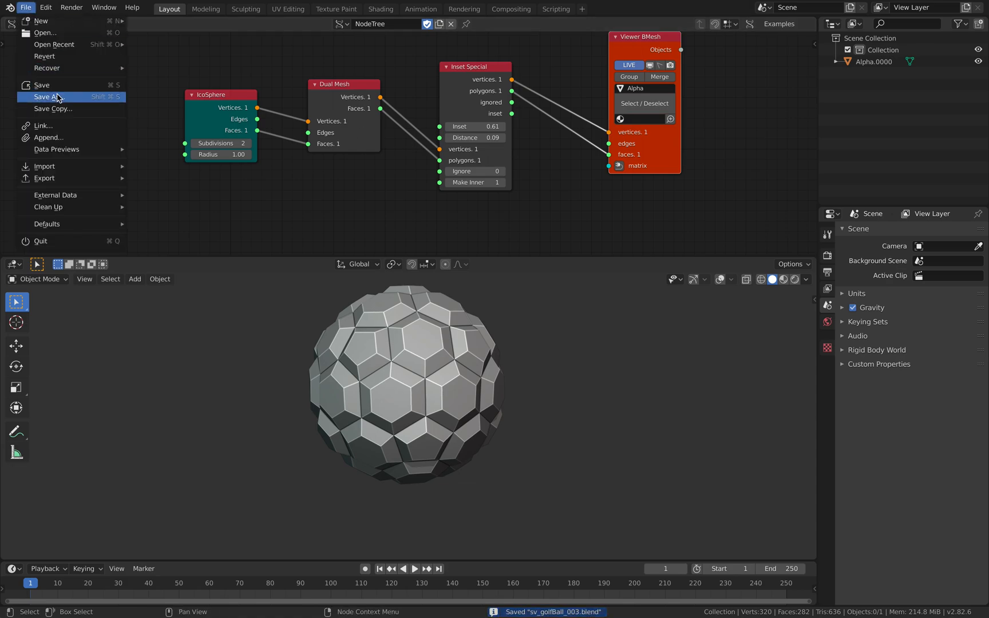
{"action": "left_click", "coordinate": [58, 97]}
{"action": "left_click", "coordinate": [619, 528]}
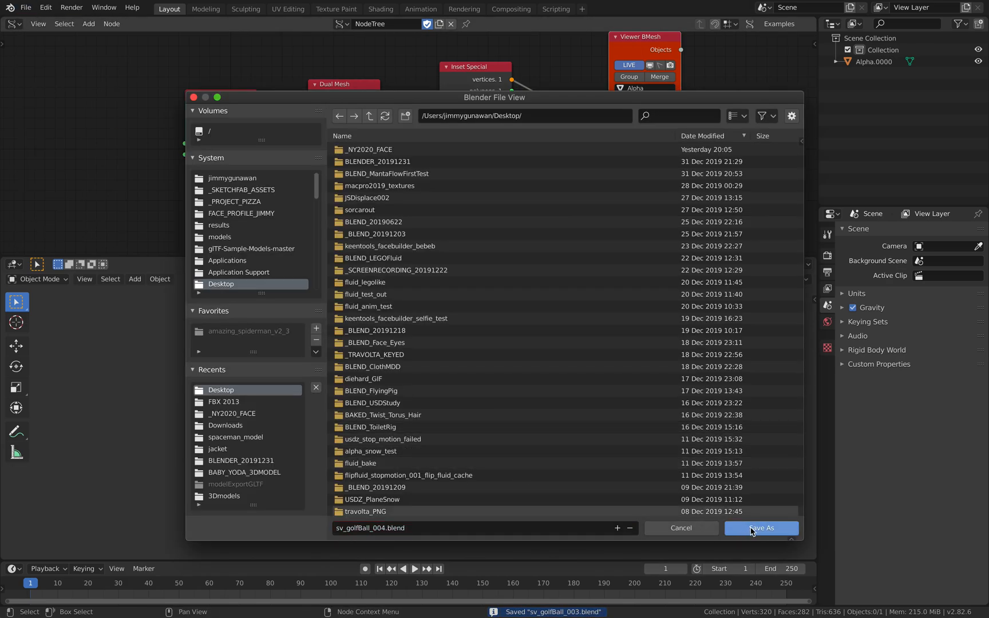
{"action": "left_click", "coordinate": [752, 529]}
Add a Random Num Gen node below the Dual Mesh node.
{"action": "middle_click_drag", "start_coordinate": [342, 206], "coordinate": [351, 191]}
{"action": "key", "text": "alt+space"}
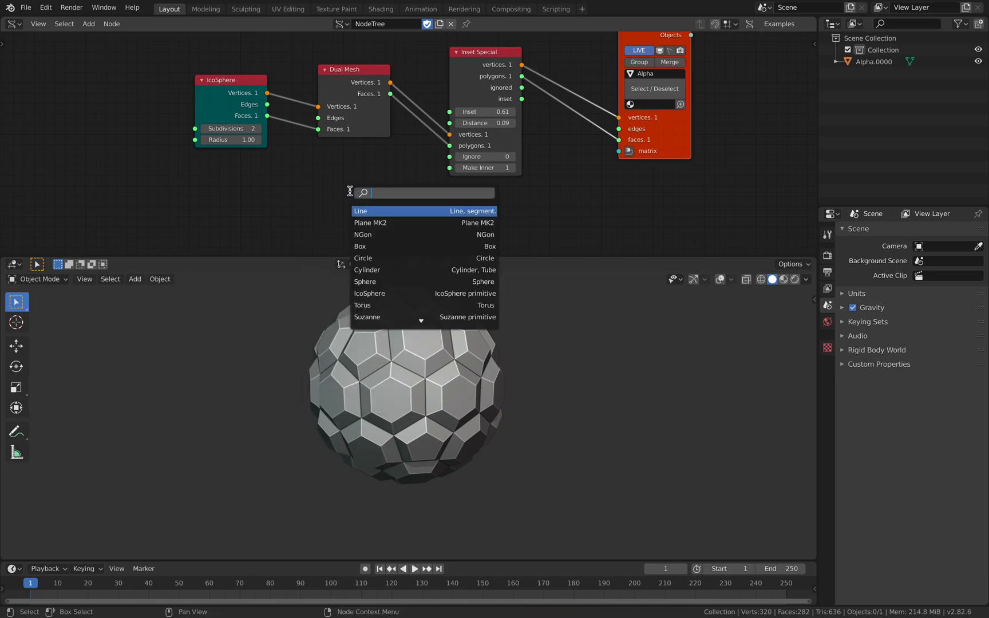
{"action": "type", "text": "ran"}
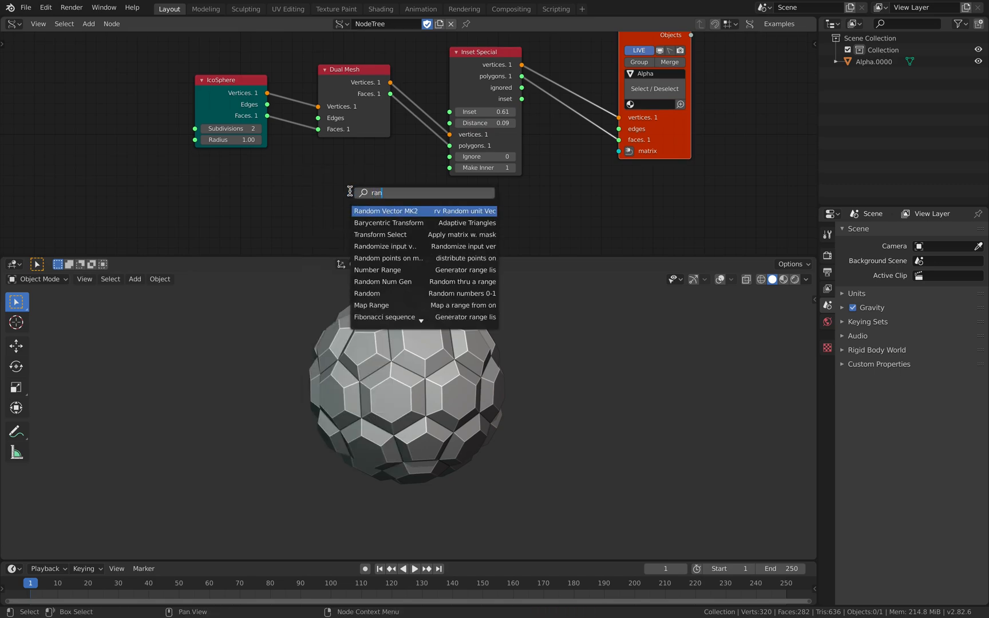
{"action": "type", "text": " num"}
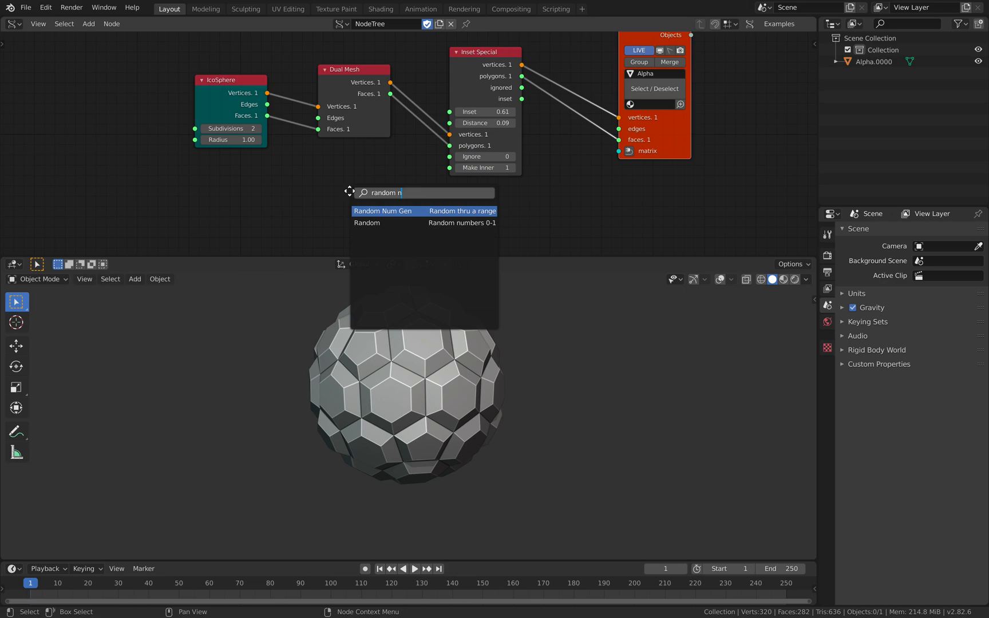
{"action": "key", "text": "Return"}
{"action": "left_click", "coordinate": [336, 176]}
Set the Inset Special inset to 0.66 and distance to 0.38, and connect the Random Num Gen value to its Distance input.
{"action": "scroll", "coordinate": [342, 152], "scroll_direction": "down", "scroll_amount": 2}
{"action": "left_click_drag", "start_coordinate": [266, 99], "coordinate": [195, 108]}
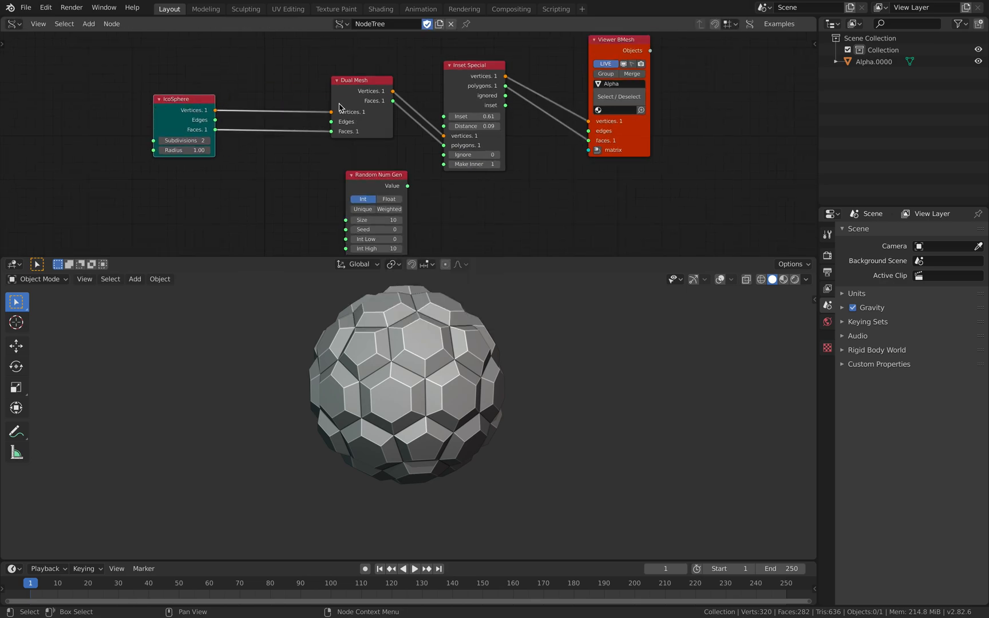
{"action": "left_click_drag", "start_coordinate": [342, 105], "coordinate": [290, 95]}
{"action": "left_click_drag", "start_coordinate": [369, 171], "coordinate": [395, 143]}
{"action": "scroll", "coordinate": [355, 144], "scroll_direction": "up", "scroll_amount": 2}
{"action": "mouse_move", "coordinate": [485, 112]}
{"action": "left_mouse_down"}
{"action": "mouse_move", "coordinate": [504, 123]}
{"action": "mouse_move", "coordinate": [493, 124]}
{"action": "left_mouse_up"}
{"action": "left_click_drag", "start_coordinate": [387, 158], "coordinate": [450, 123]}
{"action": "mouse_move", "coordinate": [452, 343]}
{"action": "middle_mouse_down"}
{"action": "mouse_move", "coordinate": [514, 348]}
{"action": "mouse_move", "coordinate": [407, 326]}
{"action": "mouse_move", "coordinate": [367, 342]}
{"action": "mouse_move", "coordinate": [376, 305]}
{"action": "mouse_move", "coordinate": [436, 381]}
{"action": "middle_mouse_up"}
{"action": "scroll", "coordinate": [376, 305], "scroll_direction": "down", "scroll_amount": 3}
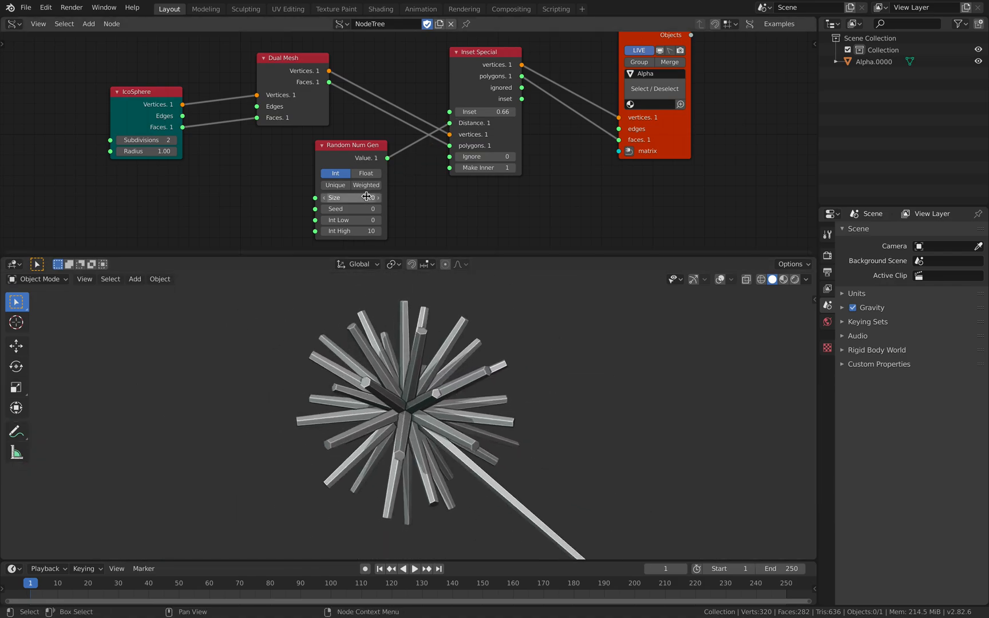
Switch Random Num Gen to Float with size 48, seed 274, float low 0.53 and float high 2.64.
{"action": "left_click_drag", "start_coordinate": [349, 198], "coordinate": [389, 210]}
{"action": "left_click", "coordinate": [366, 173]}
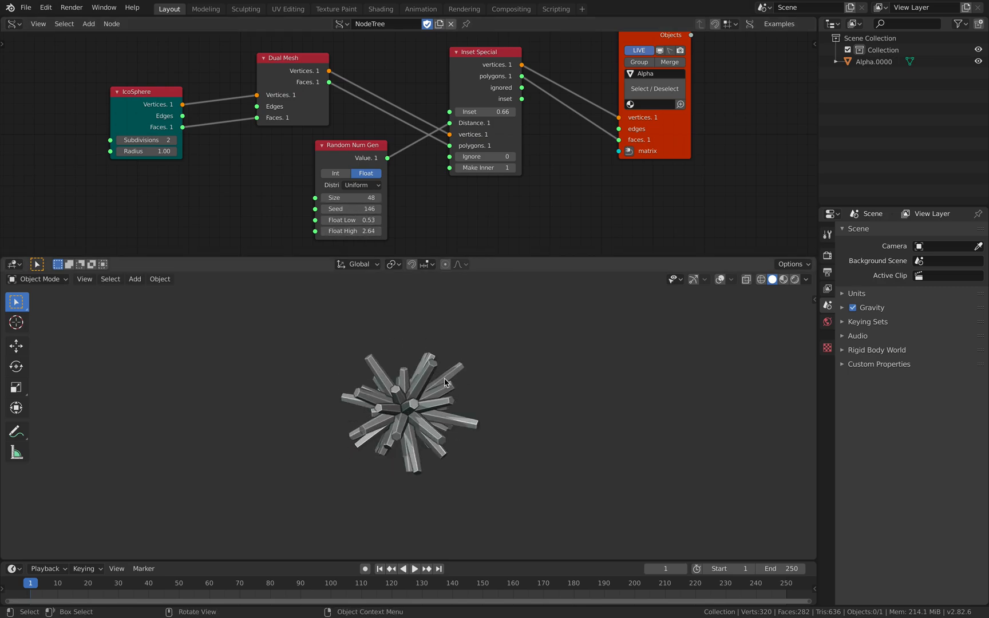
{"action": "middle_click_drag", "start_coordinate": [437, 385], "coordinate": [447, 363]}
{"action": "scroll", "coordinate": [448, 364], "scroll_direction": "up", "scroll_amount": 4}
{"action": "left_click_drag", "start_coordinate": [350, 208], "coordinate": [378, 209]}
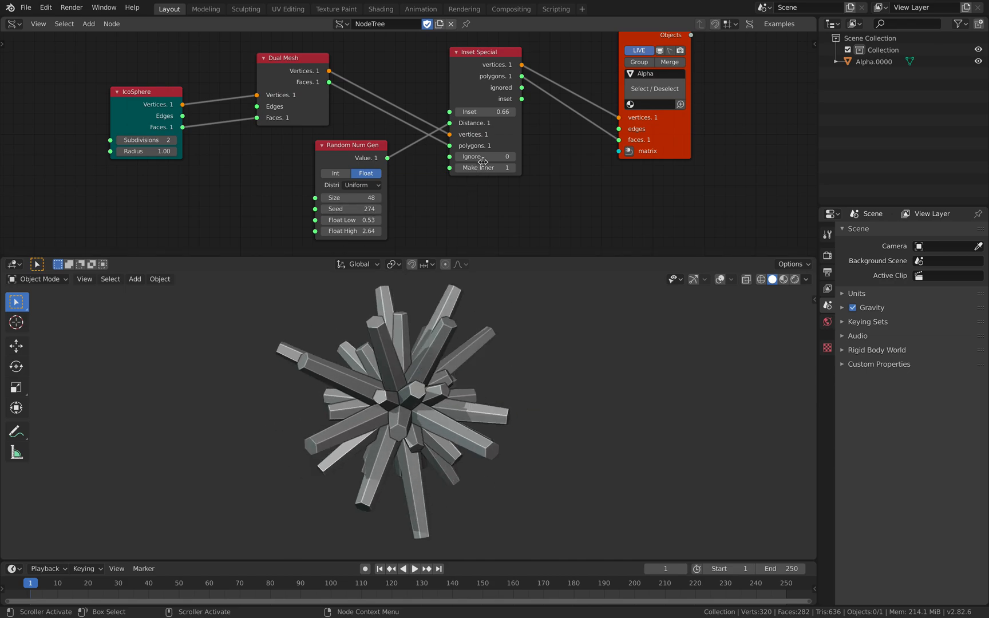
Try a duplicate of the Random Num Gen node connected to the Inset input, and delete that duplicate.
{"action": "left_click_drag", "start_coordinate": [503, 144], "coordinate": [509, 137]}
{"action": "middle_click_drag", "start_coordinate": [461, 337], "coordinate": [428, 337]}
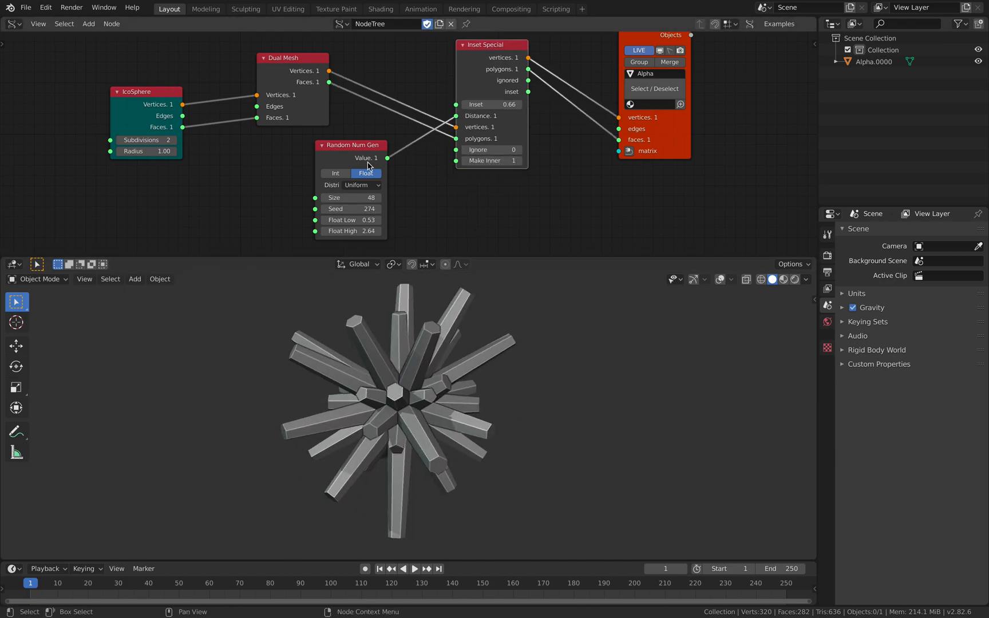
{"action": "left_click", "coordinate": [354, 151]}
{"action": "left_click_drag", "start_coordinate": [368, 149], "coordinate": [404, 149]}
{"action": "key", "text": "shift+d"}
{"action": "left_click", "coordinate": [295, 169]}
{"action": "left_click_drag", "start_coordinate": [339, 166], "coordinate": [456, 104]}
{"action": "middle_click_drag", "start_coordinate": [492, 401], "coordinate": [428, 404]}
{"action": "left_click", "coordinate": [304, 150]}
{"action": "key", "text": "x"}
{"action": "left_click_drag", "start_coordinate": [387, 150], "coordinate": [355, 143]}
Delete the Random Num Gen node and move Viewer BMesh and Inset Special apart to make room between them.
{"action": "middle_click_drag", "start_coordinate": [367, 147], "coordinate": [202, 189]}
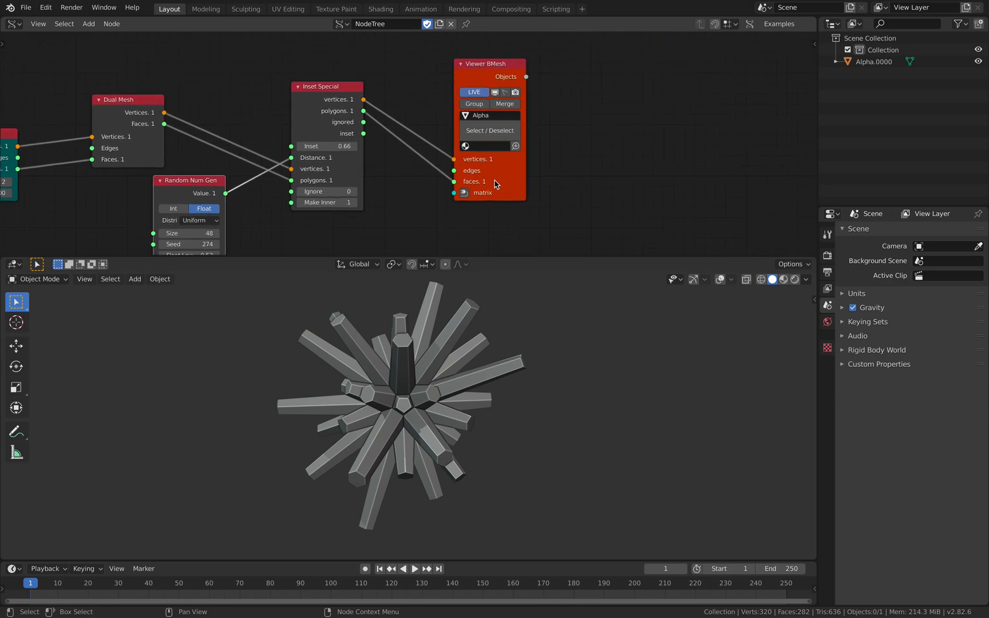
{"action": "left_click_drag", "start_coordinate": [495, 185], "coordinate": [537, 167]}
{"action": "left_click", "coordinate": [200, 196]}
{"action": "key", "text": "x"}
{"action": "left_click_drag", "start_coordinate": [314, 106], "coordinate": [260, 97]}
{"action": "scroll", "coordinate": [261, 100], "scroll_direction": "up", "scroll_amount": 1}
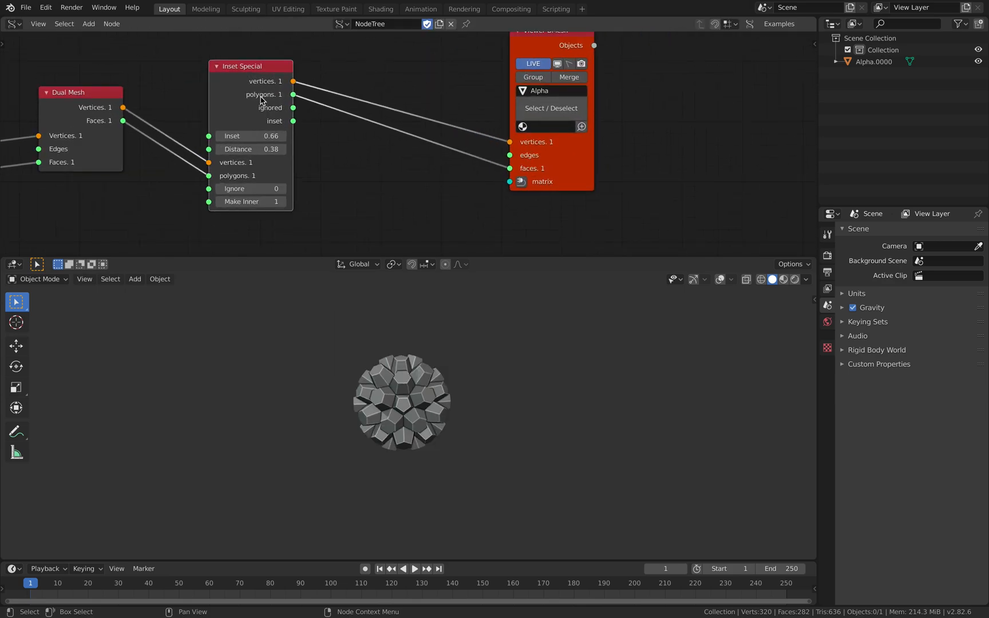
Duplicate the Inset Special node and wire its vertices and polygons between the first Inset Special and Viewer BMesh.
{"action": "key", "text": "shift+d"}
{"action": "left_click", "coordinate": [376, 93]}
{"action": "left_click_drag", "start_coordinate": [345, 106], "coordinate": [348, 131]}
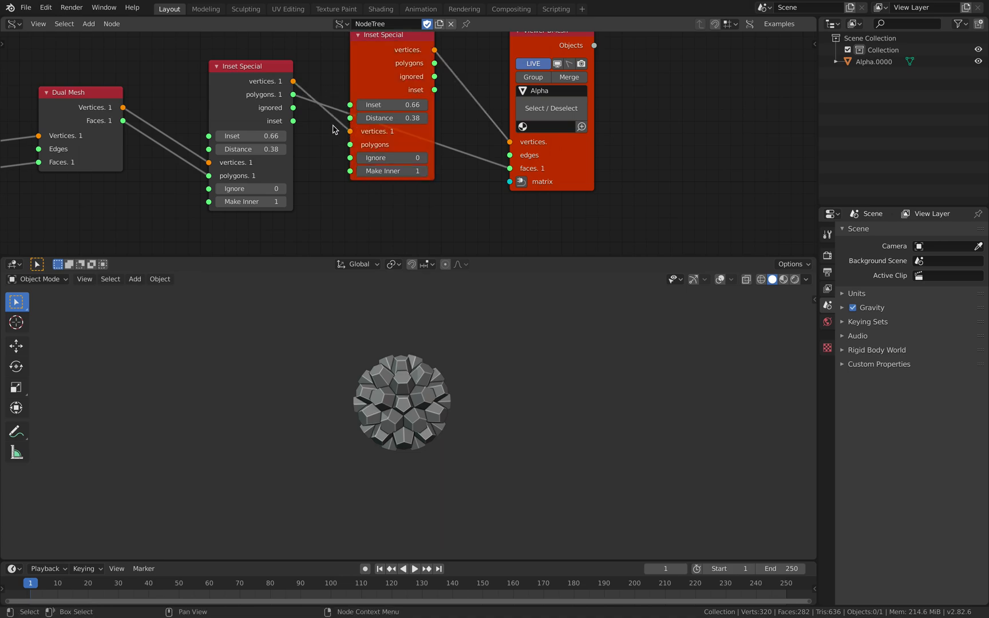
{"action": "left_click_drag", "start_coordinate": [294, 95], "coordinate": [350, 145]}
{"action": "left_click_drag", "start_coordinate": [434, 62], "coordinate": [510, 169]}
Set the second Inset Special's inset to 0.43 and distance to 0.44.
{"action": "left_click_drag", "start_coordinate": [402, 87], "coordinate": [475, 143]}
{"action": "scroll", "coordinate": [481, 357], "scroll_direction": "up", "scroll_amount": 2}
{"action": "left_click_drag", "start_coordinate": [413, 131], "coordinate": [370, 131]}
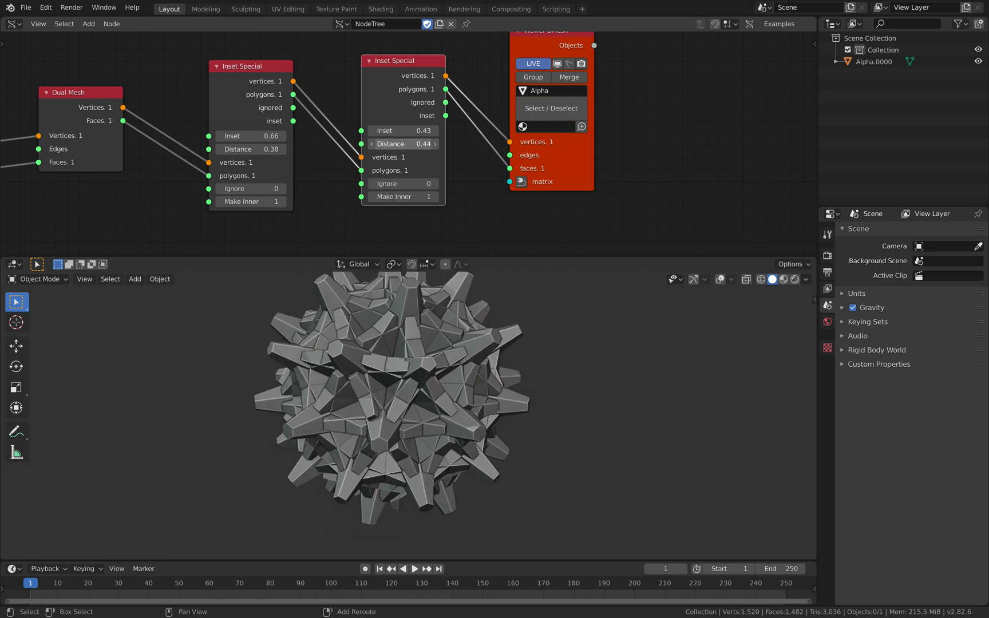
{"action": "middle_click_drag", "start_coordinate": [427, 377], "coordinate": [381, 377], "text": "shift"}
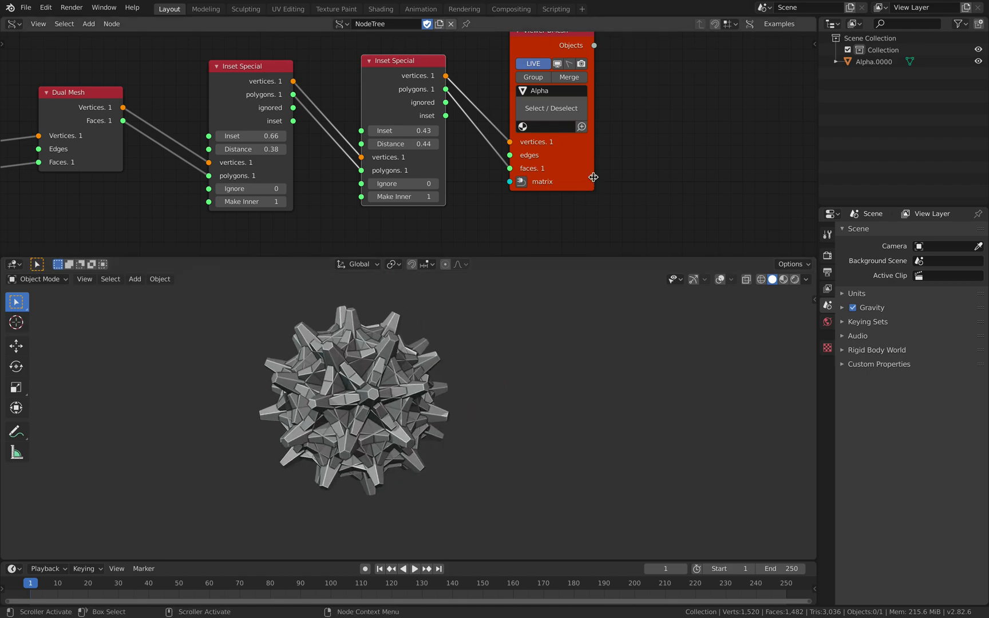
Duplicate the spiked ball object and place the copy beside the original.
{"action": "left_click_drag", "start_coordinate": [589, 177], "coordinate": [655, 163]}
{"action": "left_click", "coordinate": [414, 123]}
{"action": "left_click", "coordinate": [610, 373]}
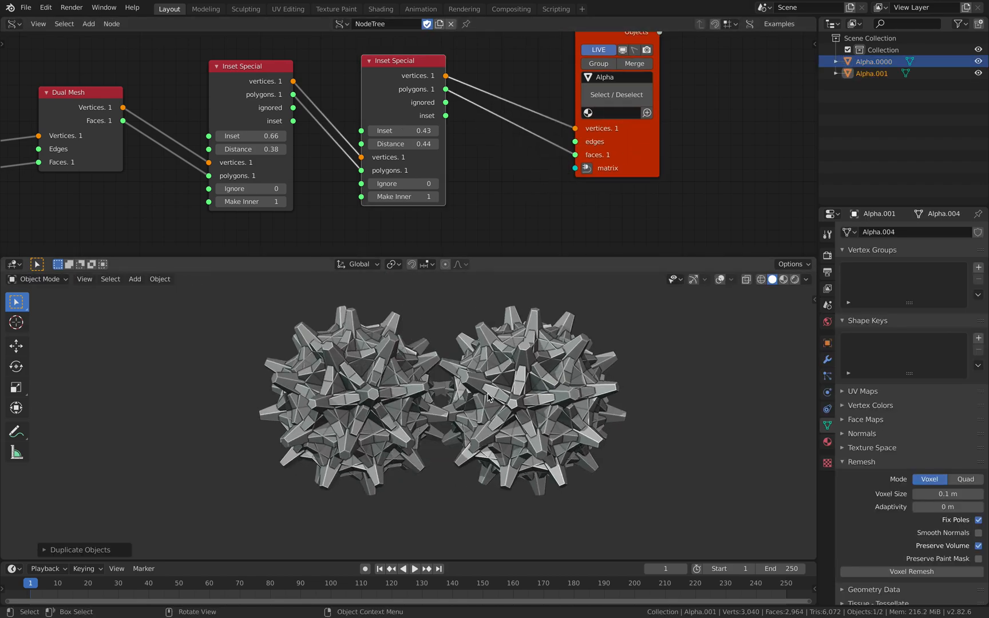
{"action": "key", "text": "g"}
{"action": "left_click", "coordinate": [585, 394]}
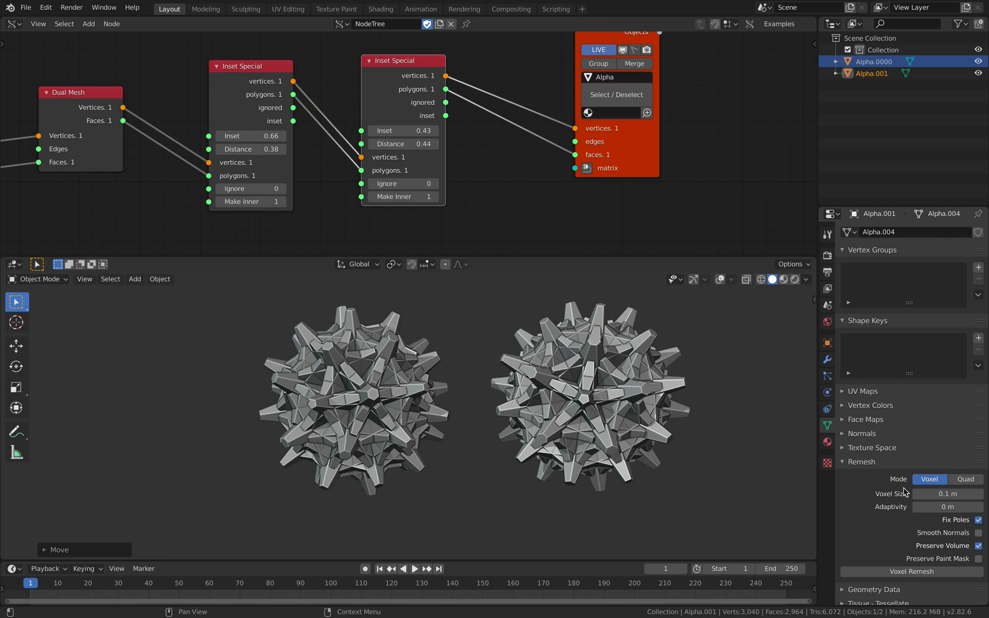
Try a Voxel Remesh with 0.1 m voxel size on the copied ball, and delete the copy.
{"action": "middle_click_drag", "start_coordinate": [601, 402], "coordinate": [584, 401]}
{"action": "left_click", "coordinate": [910, 572]}
{"action": "right_click", "coordinate": [640, 392]}
{"action": "left_click", "coordinate": [640, 392]}
{"action": "middle_click_drag", "start_coordinate": [606, 371], "coordinate": [530, 399]}
{"action": "key", "text": "x"}
{"action": "left_click", "coordinate": [552, 442]}
Insert a duplicated third Inset Special before Viewer BMesh, with inset 0.36 and distance 0.38.
{"action": "left_click_drag", "start_coordinate": [627, 162], "coordinate": [681, 149]}
{"action": "left_click_drag", "start_coordinate": [396, 93], "coordinate": [370, 97]}
{"action": "key", "text": "shift+d"}
{"action": "left_click", "coordinate": [497, 67]}
{"action": "left_click_drag", "start_coordinate": [472, 103], "coordinate": [471, 129]}
{"action": "left_click_drag", "start_coordinate": [423, 94], "coordinate": [472, 143]}
{"action": "left_click_drag", "start_coordinate": [555, 66], "coordinate": [630, 143]}
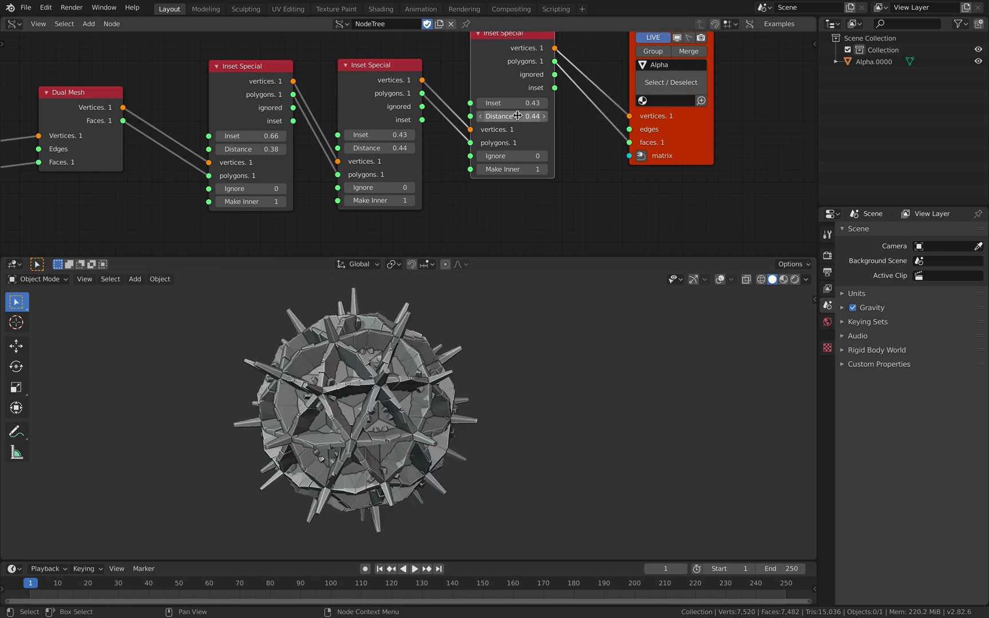
{"action": "mouse_move", "coordinate": [512, 103]}
{"action": "left_mouse_down"}
{"action": "mouse_move", "coordinate": [536, 103]}
{"action": "mouse_move", "coordinate": [493, 103]}
{"action": "mouse_move", "coordinate": [520, 117]}
{"action": "mouse_move", "coordinate": [499, 116]}
{"action": "left_mouse_up"}
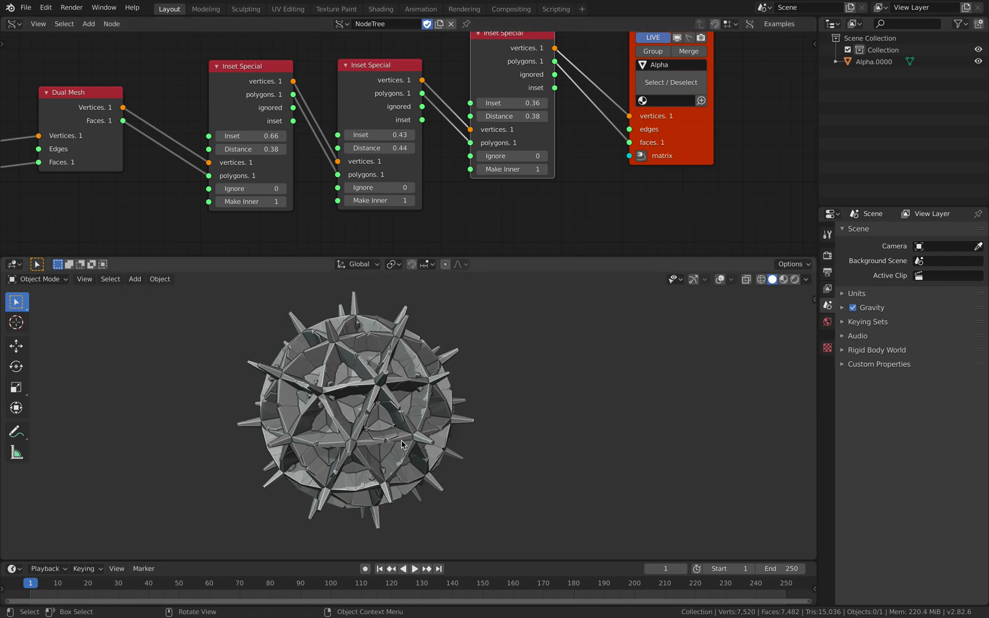
Duplicate the ball beside the original and voxel remesh the copy with a 0.1 m voxel size.
{"action": "left_click", "coordinate": [425, 413]}
{"action": "key", "text": "shift+d"}
{"action": "left_click", "coordinate": [689, 413]}
{"action": "middle_click_drag", "start_coordinate": [690, 413], "coordinate": [550, 377], "text": "shift"}
{"action": "left_click", "coordinate": [930, 572]}
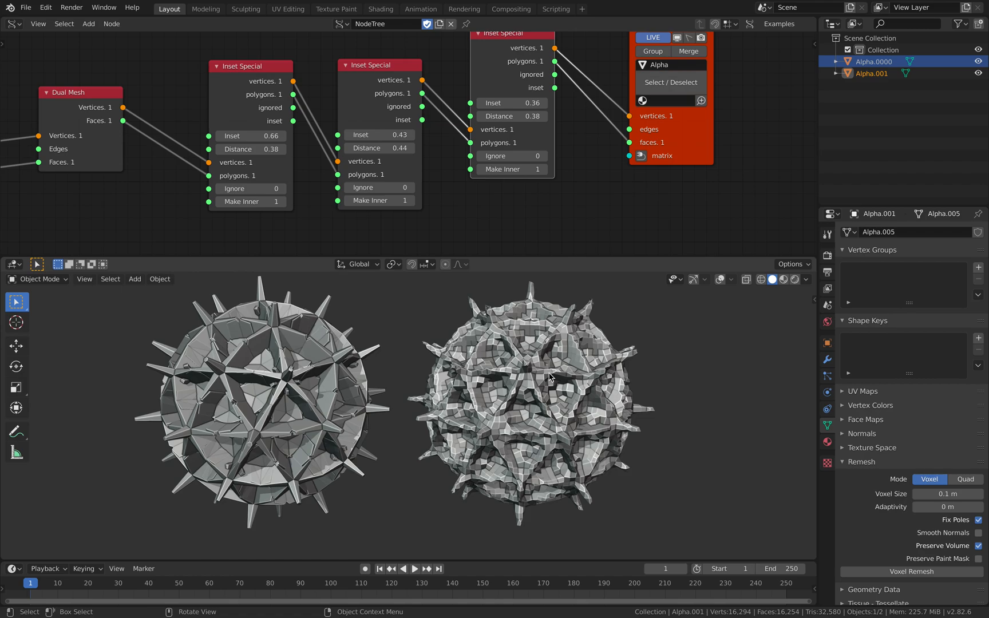
{"action": "right_click", "coordinate": [550, 377]}
{"action": "left_click", "coordinate": [546, 372]}
Inspect the remeshed copy of the triple-inset ball and delete it.
{"action": "left_click", "coordinate": [655, 380]}
{"action": "middle_click_drag", "start_coordinate": [655, 380], "coordinate": [496, 388]}
{"action": "scroll", "coordinate": [495, 388], "scroll_direction": "down", "scroll_amount": 2}
{"action": "left_click", "coordinate": [504, 365]}
{"action": "key", "text": "x"}
{"action": "left_click", "coordinate": [504, 367]}
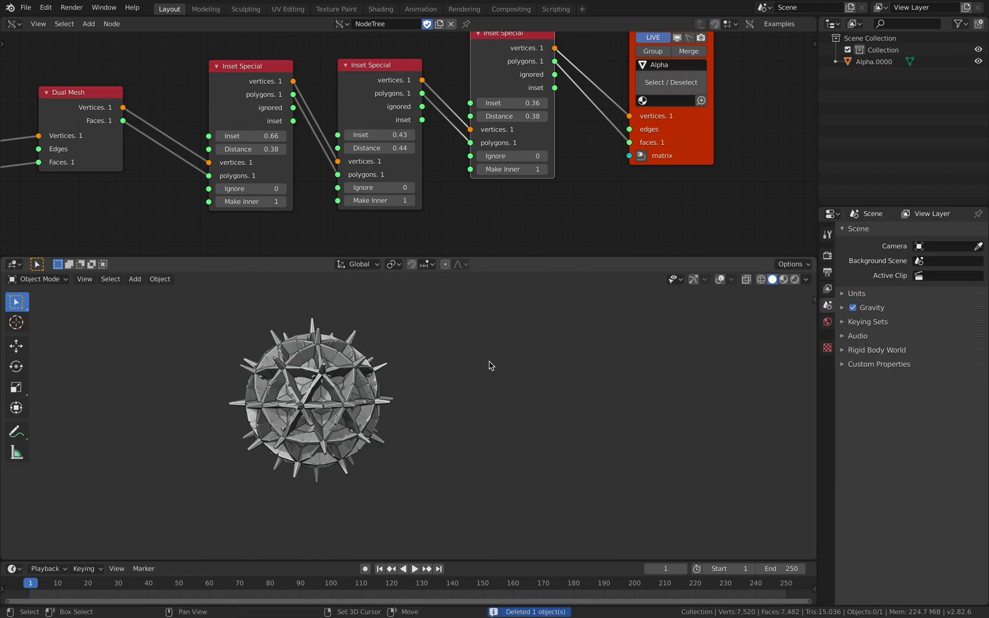
Delete the third Inset Special node and reposition the remaining two.
{"action": "left_click_drag", "start_coordinate": [374, 104], "coordinate": [482, 58]}
{"action": "left_click", "coordinate": [489, 59]}
{"action": "key", "text": "x"}
{"action": "left_click_drag", "start_coordinate": [261, 75], "coordinate": [271, 80]}
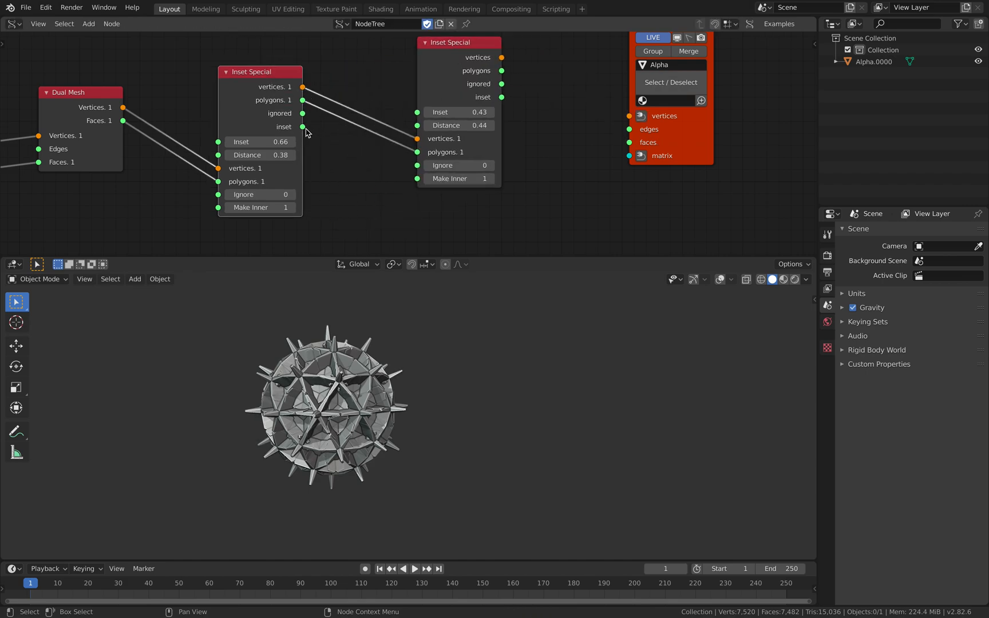
Feed the first Inset Special's inset output into the second's polygons, and connect the second's vertices and polygons to Viewer BMesh.
{"action": "left_click_drag", "start_coordinate": [416, 154], "coordinate": [417, 152]}
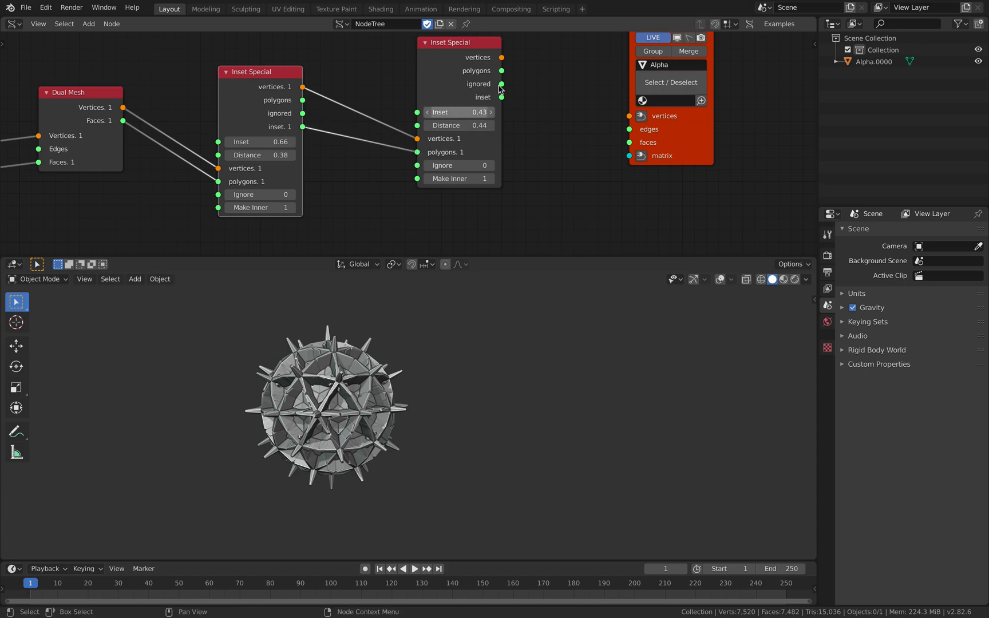
{"action": "left_click_drag", "start_coordinate": [502, 57], "coordinate": [629, 116]}
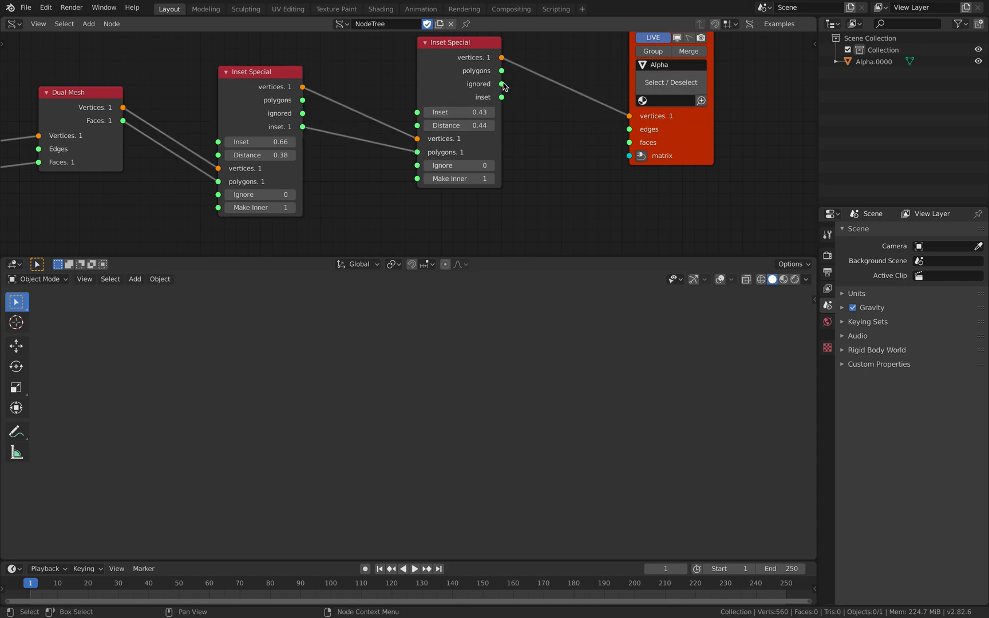
{"action": "left_click_drag", "start_coordinate": [501, 70], "coordinate": [578, 135]}
{"action": "left_click_drag", "start_coordinate": [465, 99], "coordinate": [431, 107]}
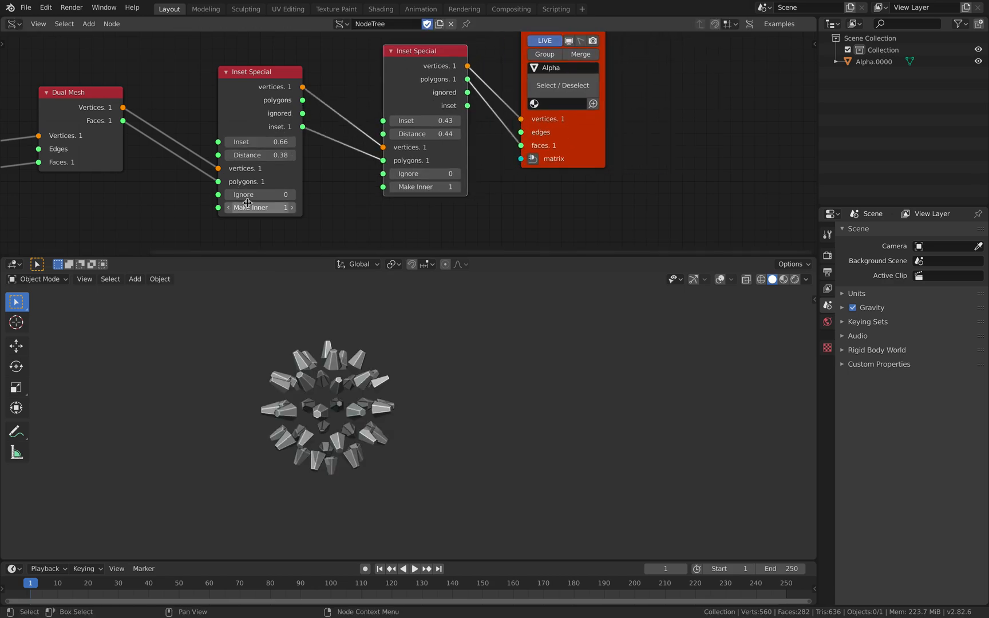
{"action": "middle_click_drag", "start_coordinate": [261, 174], "coordinate": [280, 162]}
{"action": "scroll", "coordinate": [361, 382], "scroll_direction": "up", "scroll_amount": 2}
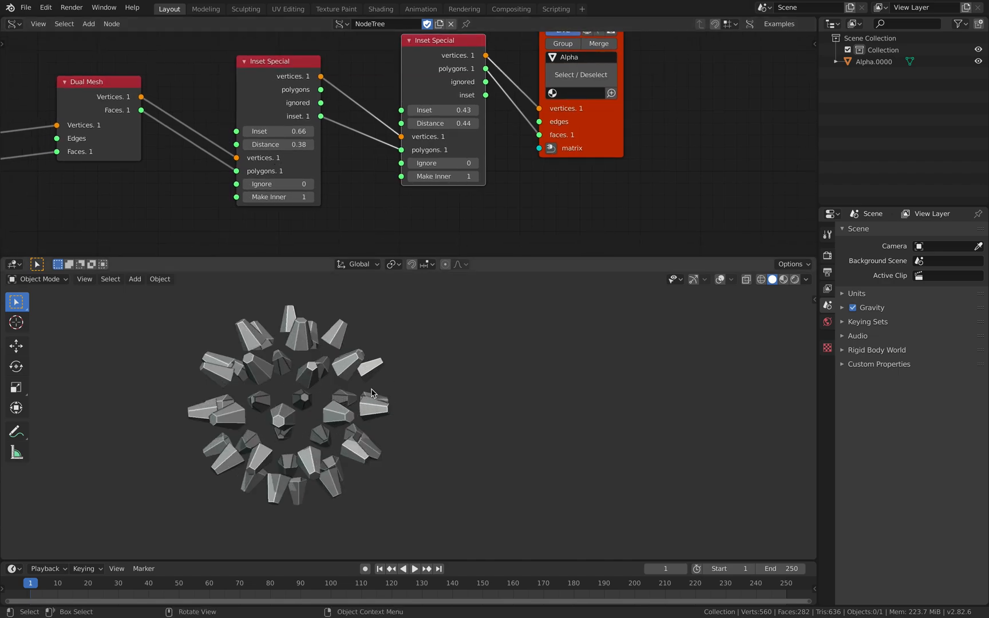
{"action": "scroll", "coordinate": [318, 379], "scroll_direction": "down", "scroll_amount": 1}
{"action": "mouse_move", "coordinate": [404, 387]}
{"action": "middle_mouse_down"}
{"action": "mouse_move", "coordinate": [379, 397]}
{"action": "mouse_move", "coordinate": [408, 390]}
{"action": "middle_mouse_up"}
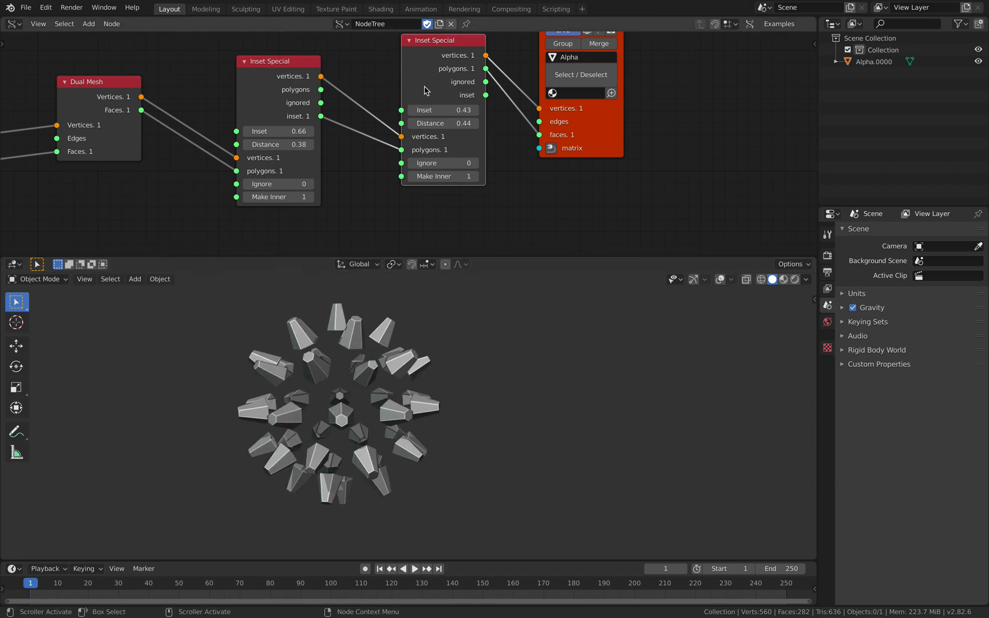
Make room before Viewer BMesh and duplicate the second Inset Special node there.
{"action": "left_click_drag", "start_coordinate": [424, 85], "coordinate": [397, 102]}
{"action": "left_click_drag", "start_coordinate": [581, 125], "coordinate": [621, 118]}
{"action": "middle_click_drag", "start_coordinate": [396, 388], "coordinate": [391, 383]}
{"action": "left_click", "coordinate": [379, 95]}
{"action": "key", "text": "shift+d"}
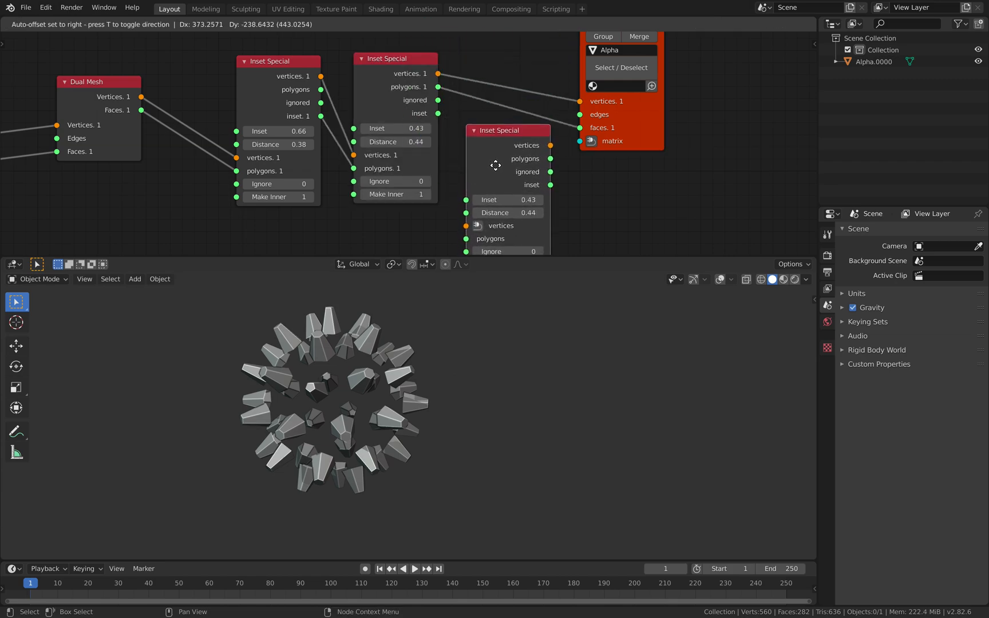
{"action": "left_click", "coordinate": [495, 166]}
Wire the new Inset Special between the second one and Viewer BMesh, and set its inset to 0.88 and distance to 1.67.
{"action": "left_click_drag", "start_coordinate": [436, 69], "coordinate": [464, 211]}
{"action": "left_click_drag", "start_coordinate": [437, 83], "coordinate": [463, 211]}
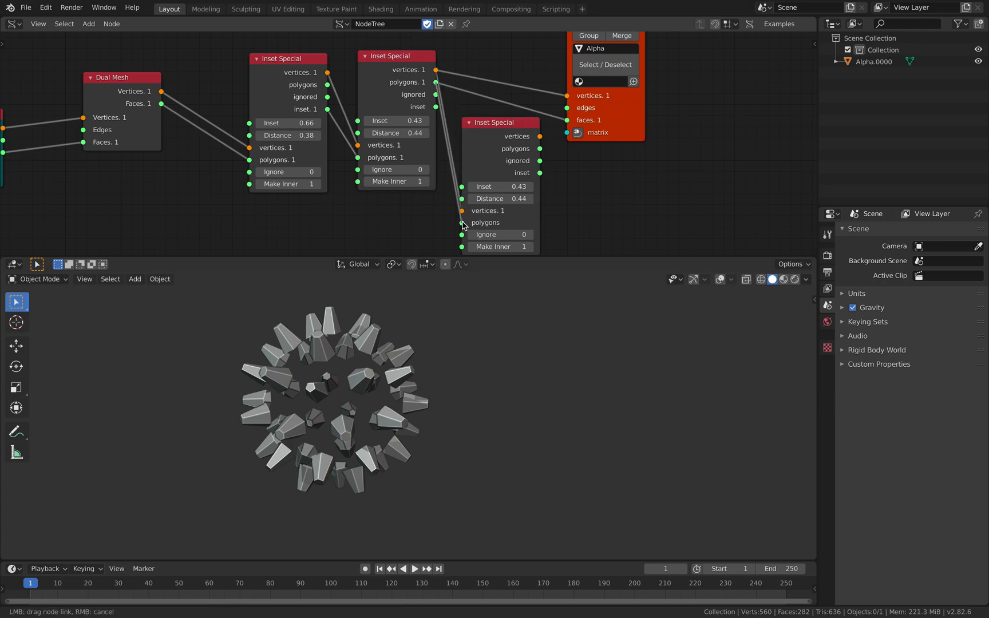
{"action": "left_click_drag", "start_coordinate": [540, 137], "coordinate": [567, 119]}
{"action": "left_click_drag", "start_coordinate": [508, 182], "coordinate": [538, 150]}
{"action": "scroll", "coordinate": [478, 348], "scroll_direction": "down", "scroll_amount": 5}
{"action": "mouse_move", "coordinate": [469, 375]}
{"action": "middle_mouse_down"}
{"action": "mouse_move", "coordinate": [582, 360]}
{"action": "mouse_move", "coordinate": [500, 380]}
{"action": "mouse_move", "coordinate": [458, 371]}
{"action": "middle_mouse_up"}
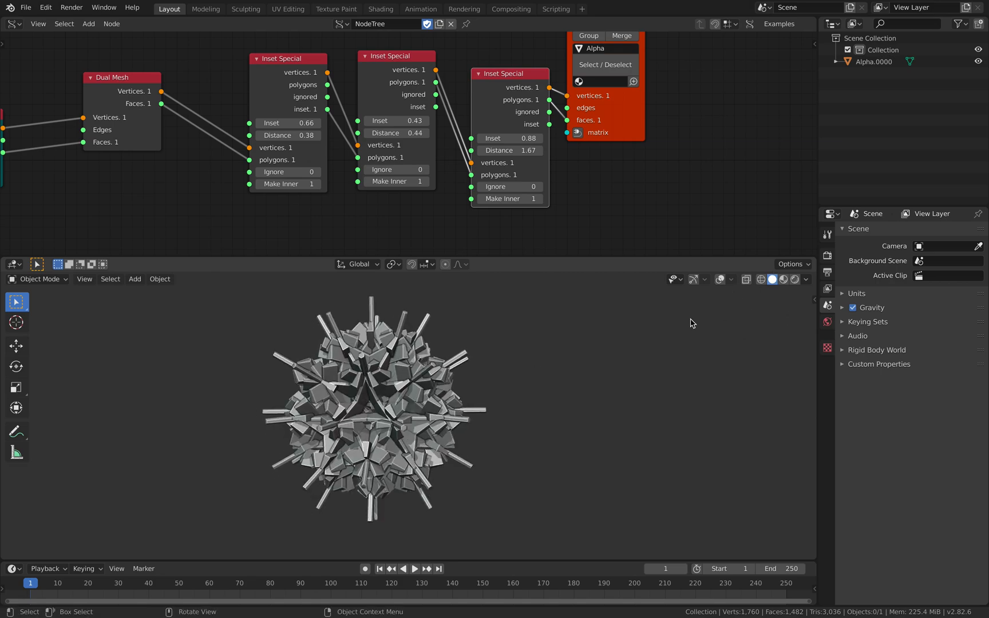
Set the second Inset Special to inset 0.81 and distance -0.41, and the first to inset 0.48 and distance 3.43.
{"action": "scroll", "coordinate": [516, 358], "scroll_direction": "up", "scroll_amount": 1}
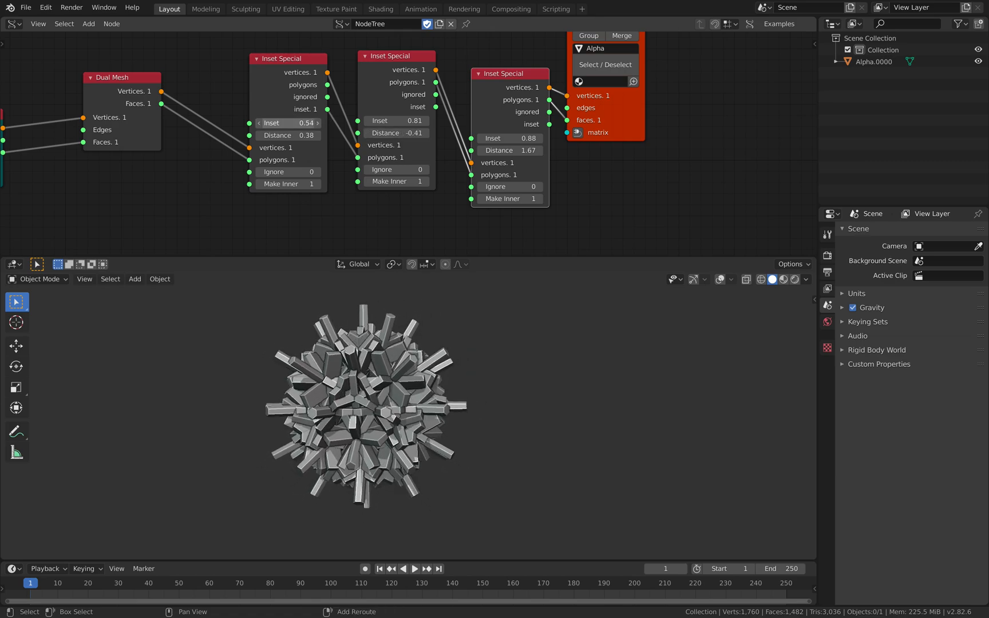
{"action": "left_click_drag", "start_coordinate": [289, 135], "coordinate": [355, 208]}
{"action": "scroll", "coordinate": [463, 363], "scroll_direction": "down", "scroll_amount": 5}
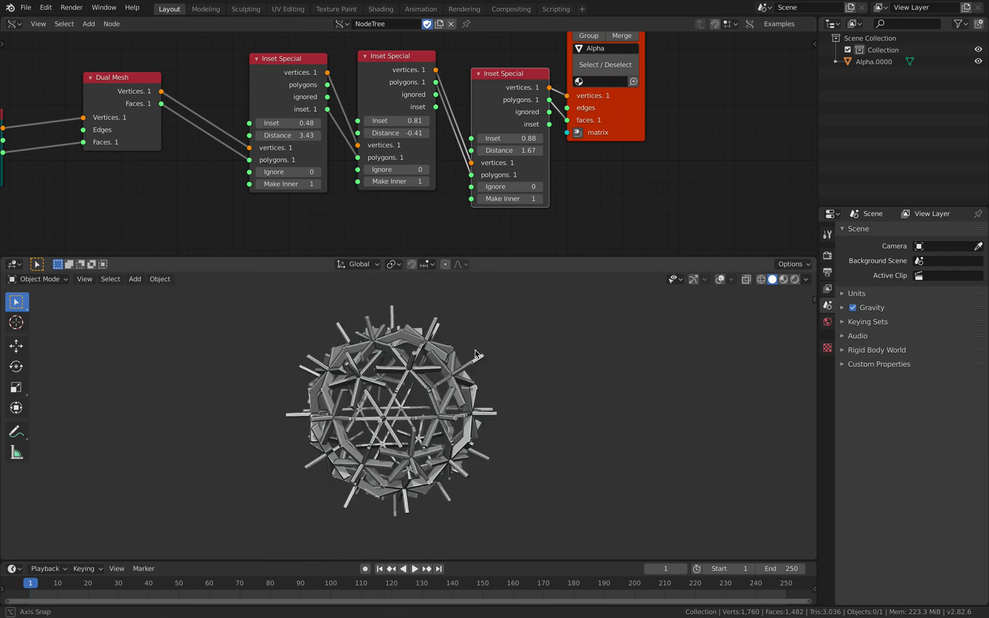
Duplicate the open lattice ball beside the original and apply a 0.1 m Voxel Remesh to the copy.
{"action": "left_click", "coordinate": [463, 429]}
{"action": "key", "text": "shift+d"}
{"action": "left_click", "coordinate": [649, 374]}
{"action": "middle_click_drag", "start_coordinate": [648, 375], "coordinate": [613, 372], "text": "shift"}
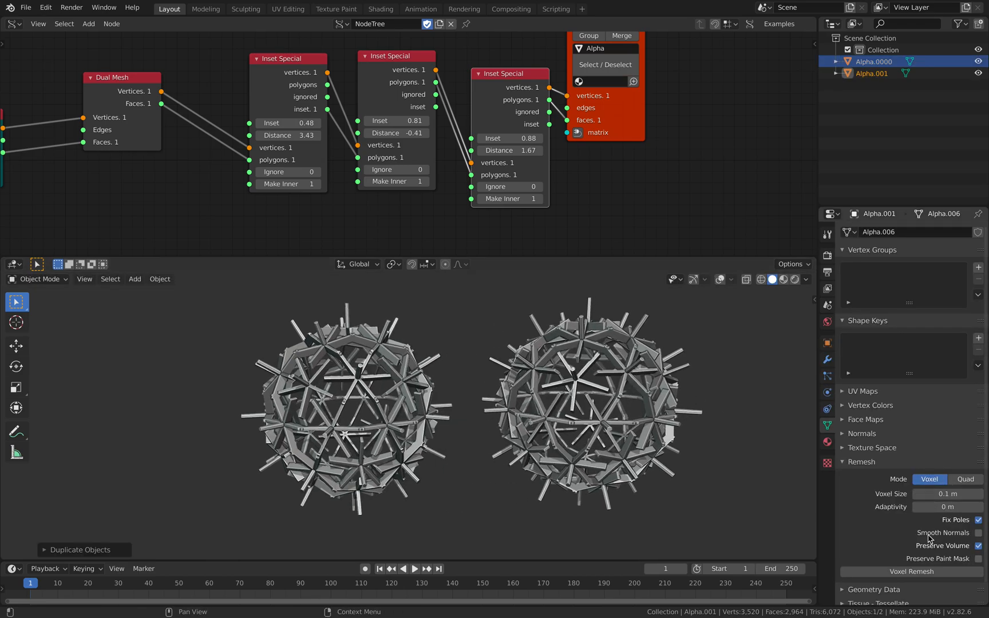
{"action": "left_click", "coordinate": [909, 571]}
Examine the remeshed lattice ball and delete it, keeping only the original.
{"action": "middle_click_drag", "start_coordinate": [592, 418], "coordinate": [590, 441]}
{"action": "scroll", "coordinate": [590, 441], "scroll_direction": "up", "scroll_amount": 1}
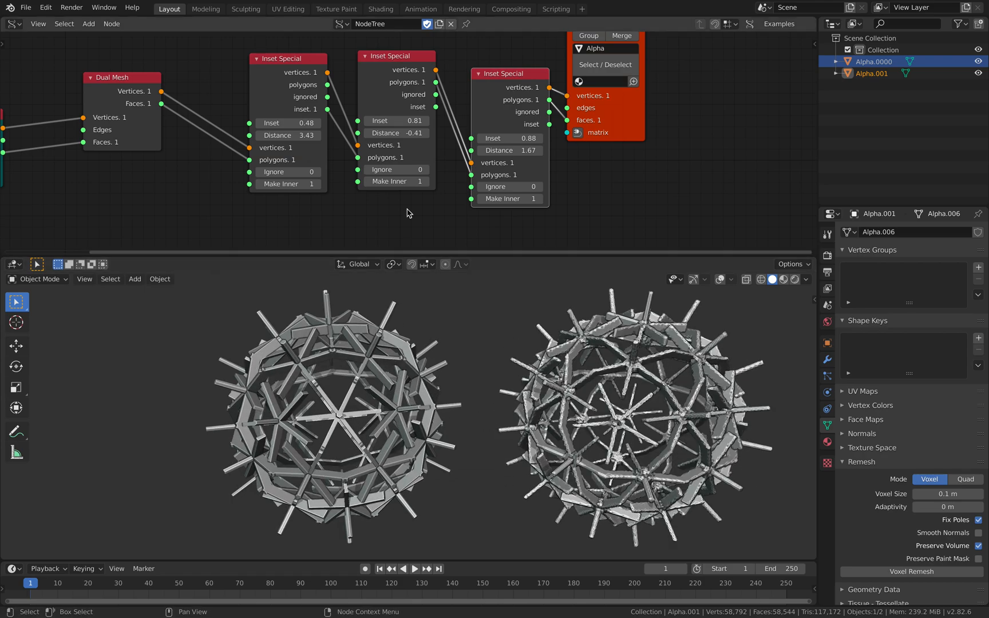
{"action": "middle_click_drag", "start_coordinate": [632, 396], "coordinate": [625, 364]}
{"action": "left_click", "coordinate": [625, 359]}
{"action": "key", "text": "x"}
{"action": "left_click", "coordinate": [583, 361]}
{"action": "middle_click_drag", "start_coordinate": [367, 362], "coordinate": [478, 361], "text": "shift"}
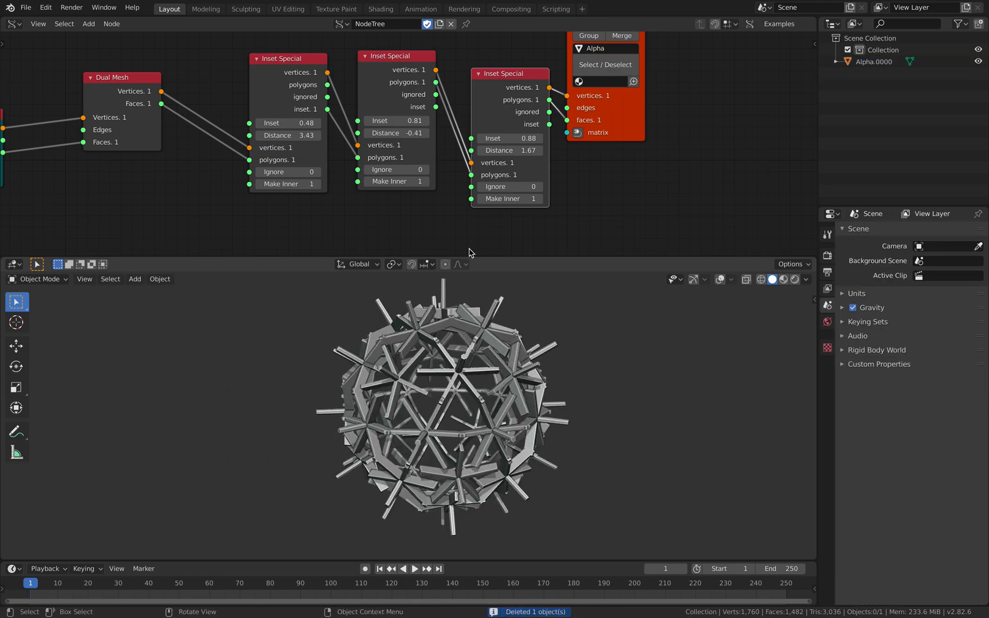
Spread the Dual Mesh, three Inset Special and Viewer BMesh nodes into a clear, evenly spaced chain.
{"action": "scroll", "coordinate": [404, 189], "scroll_direction": "down", "scroll_amount": 3}
{"action": "left_click_drag", "start_coordinate": [310, 85], "coordinate": [266, 83]}
{"action": "left_click_drag", "start_coordinate": [371, 75], "coordinate": [336, 66]}
{"action": "left_click_drag", "start_coordinate": [462, 89], "coordinate": [422, 81]}
{"action": "left_click_drag", "start_coordinate": [562, 118], "coordinate": [564, 147]}
{"action": "key", "text": "Home"}
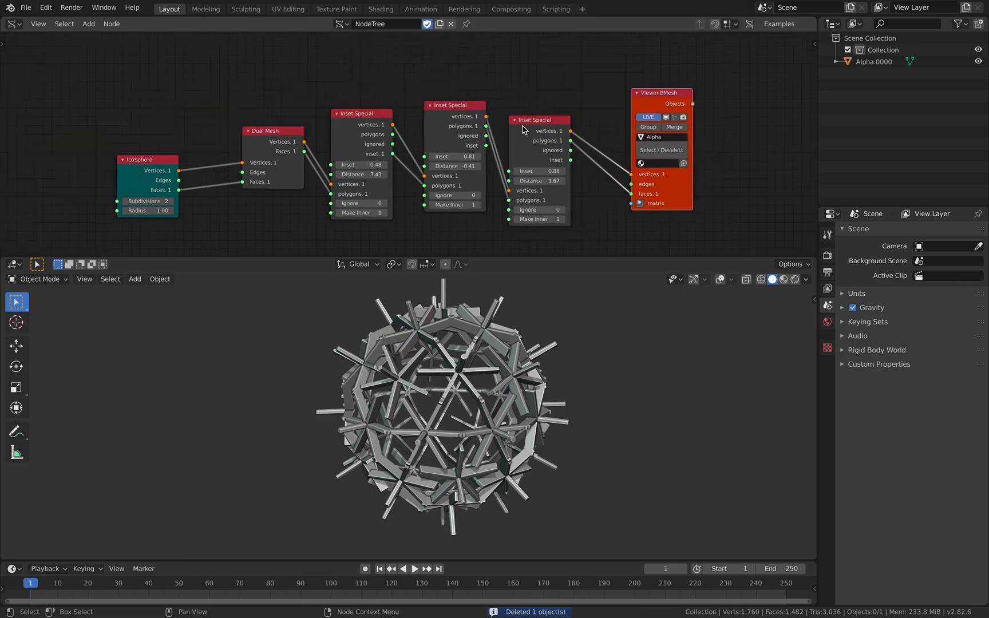
{"action": "left_click_drag", "start_coordinate": [245, 134], "coordinate": [222, 131]}
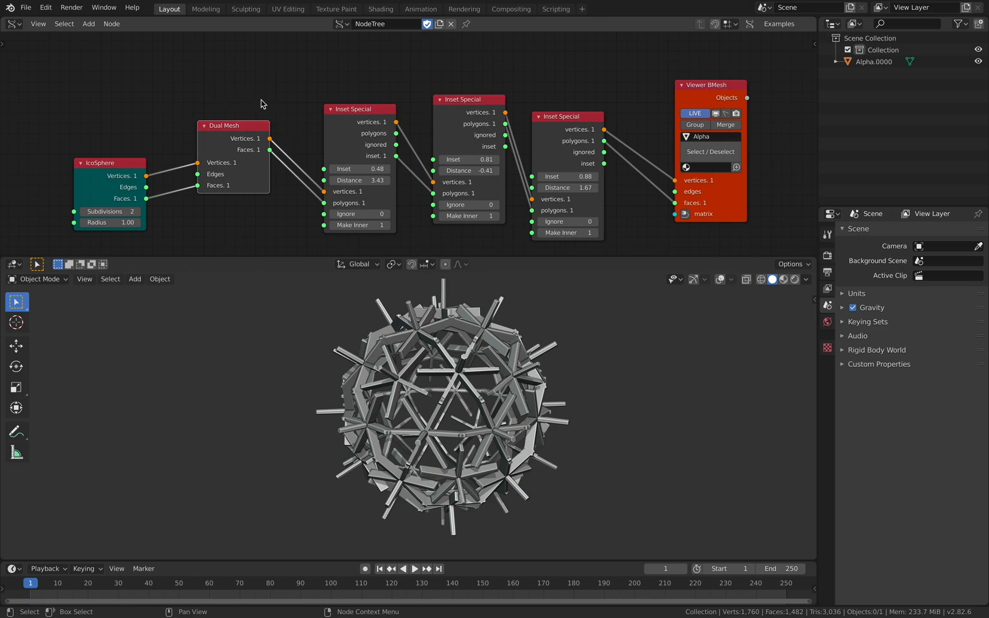
Reposition the IcoSphere and Dual Mesh nodes to open a gap before the first Inset Special.
{"action": "middle_click_drag", "start_coordinate": [261, 99], "coordinate": [269, 92]}
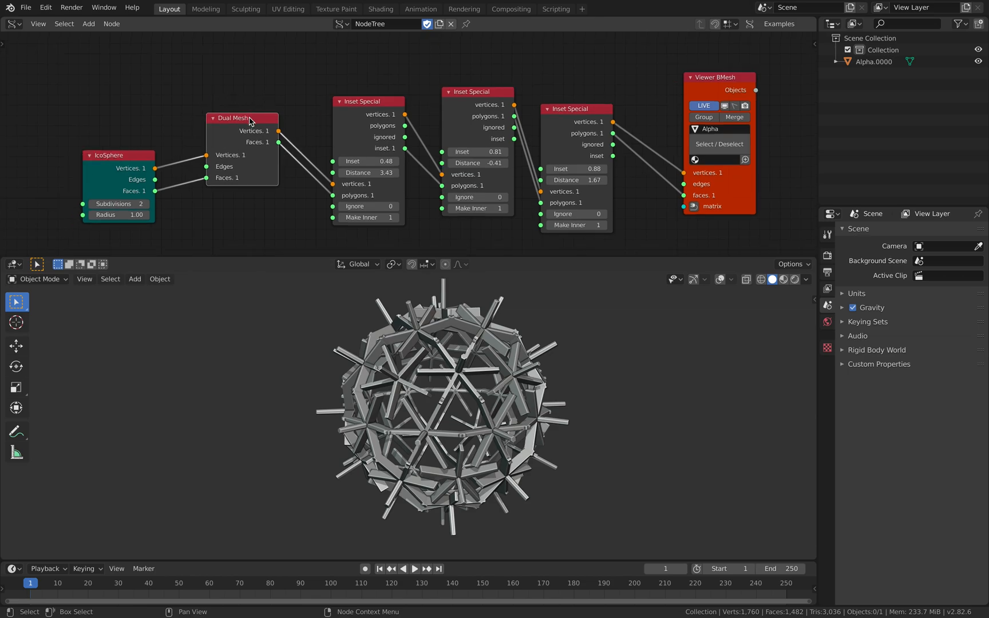
{"action": "left_click_drag", "start_coordinate": [130, 154], "coordinate": [108, 112]}
{"action": "mouse_move", "coordinate": [212, 133]}
{"action": "left_mouse_down"}
{"action": "mouse_move", "coordinate": [208, 119]}
{"action": "mouse_move", "coordinate": [198, 126]}
{"action": "left_mouse_up"}
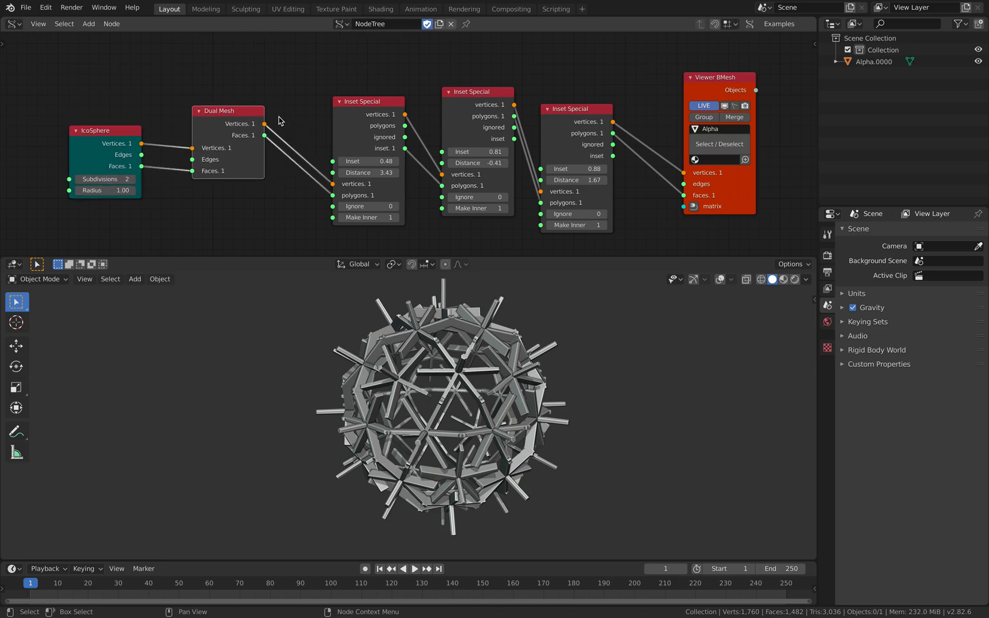
{"action": "left_click_drag", "start_coordinate": [259, 111], "coordinate": [251, 108]}
Delete all three Inset Special nodes between Dual Mesh and Viewer BMesh.
{"action": "left_click", "coordinate": [369, 105]}
{"action": "key", "text": "x"}
{"action": "left_click", "coordinate": [457, 93]}
{"action": "key", "text": "x"}
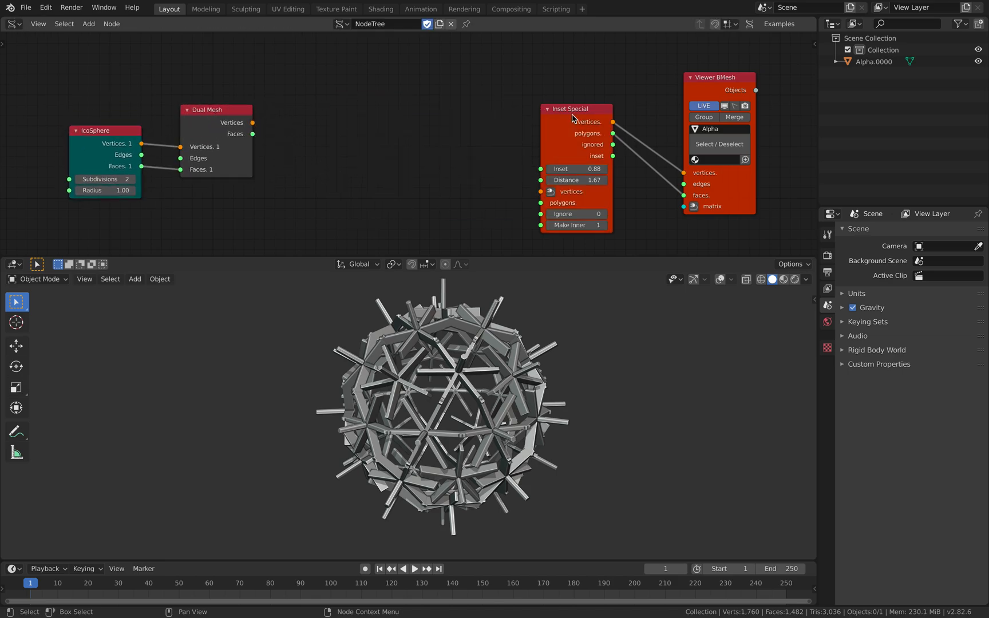
{"action": "left_click", "coordinate": [573, 118]}
{"action": "key", "text": "x"}
Bring Viewer BMesh closer to the chain and add a Bevel node between it and Dual Mesh.
{"action": "left_click_drag", "start_coordinate": [706, 166], "coordinate": [458, 121]}
{"action": "key", "text": "shift+a"}
{"action": "left_click", "coordinate": [320, 139]}
{"action": "type", "text": "bev"}
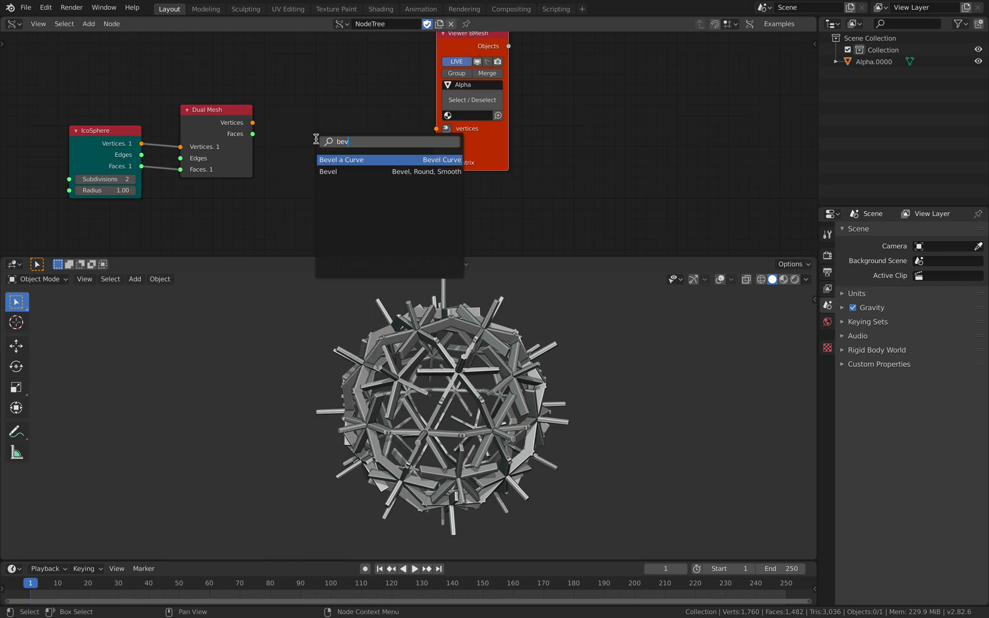
{"action": "left_click", "coordinate": [329, 171]}
{"action": "left_click", "coordinate": [273, 63]}
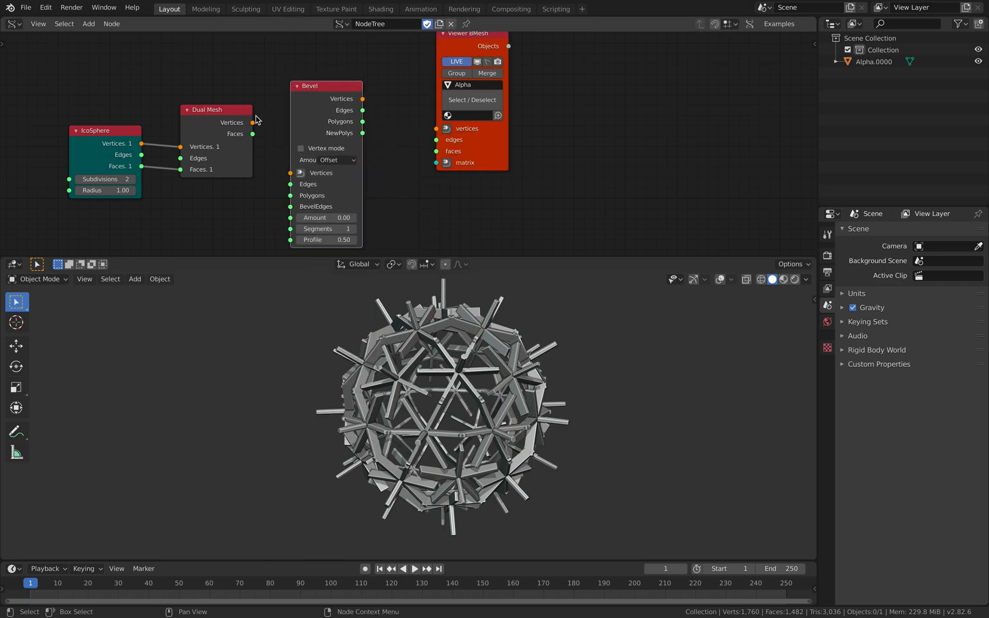
Connect Dual Mesh vertices and faces to the Bevel, and its vertices and polygons to Viewer BMesh vertices and faces.
{"action": "left_click_drag", "start_coordinate": [289, 170], "coordinate": [290, 172]}
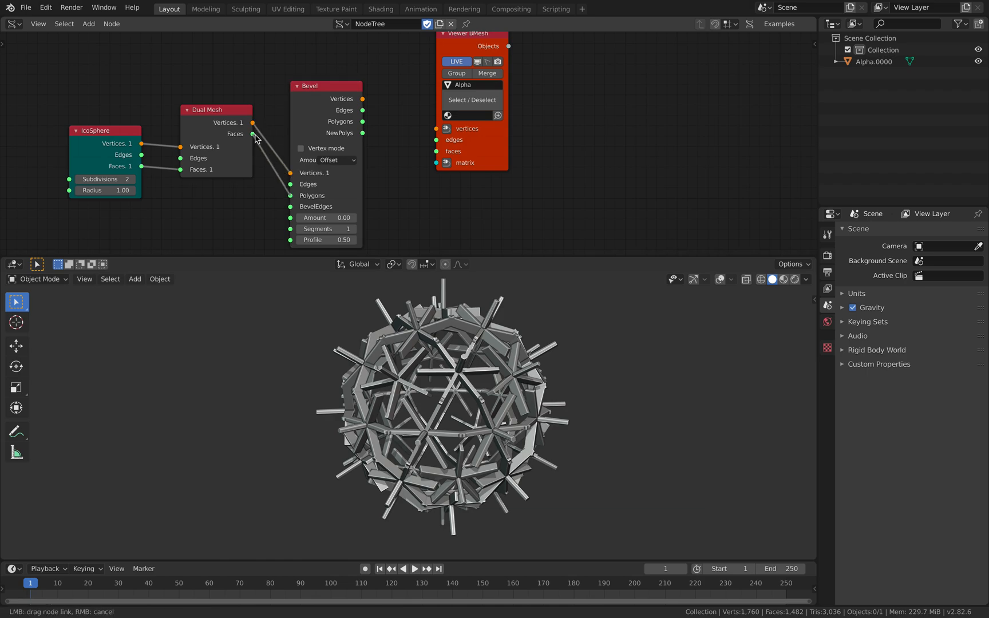
{"action": "left_click_drag", "start_coordinate": [364, 100], "coordinate": [436, 128]}
{"action": "left_click_drag", "start_coordinate": [363, 122], "coordinate": [428, 154]}
{"action": "scroll", "coordinate": [507, 322], "scroll_direction": "up", "scroll_amount": 6}
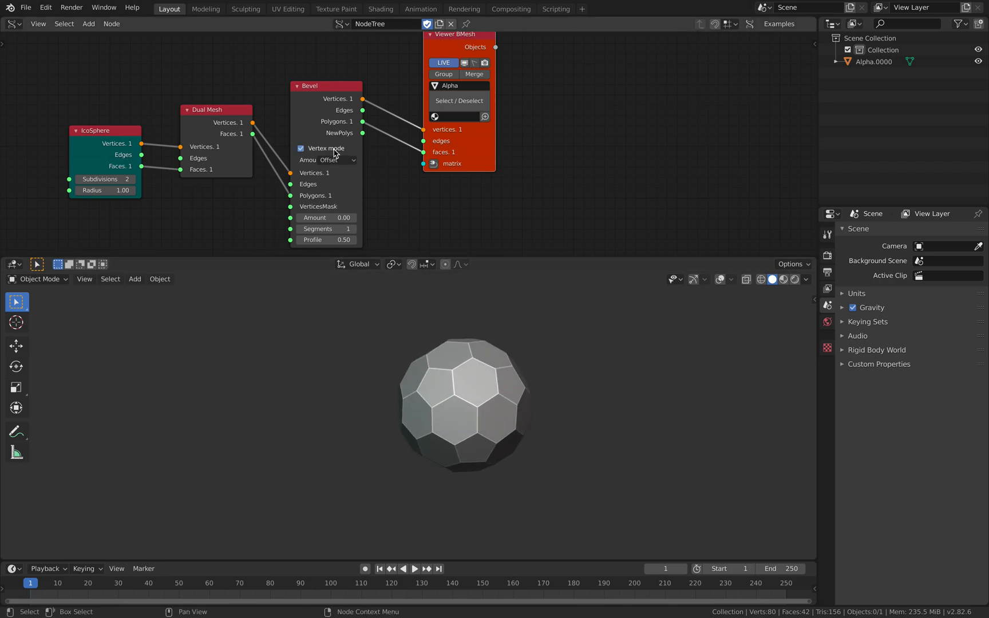
Try the Bevel in Vertex mode with an amount of 0.11, disable Vertex mode and set the amount to 0.12.
{"action": "mouse_move", "coordinate": [326, 218]}
{"action": "left_mouse_down"}
{"action": "mouse_move", "coordinate": [344, 217]}
{"action": "mouse_move", "coordinate": [332, 217]}
{"action": "left_mouse_up"}
{"action": "scroll", "coordinate": [484, 375], "scroll_direction": "up", "scroll_amount": 3}
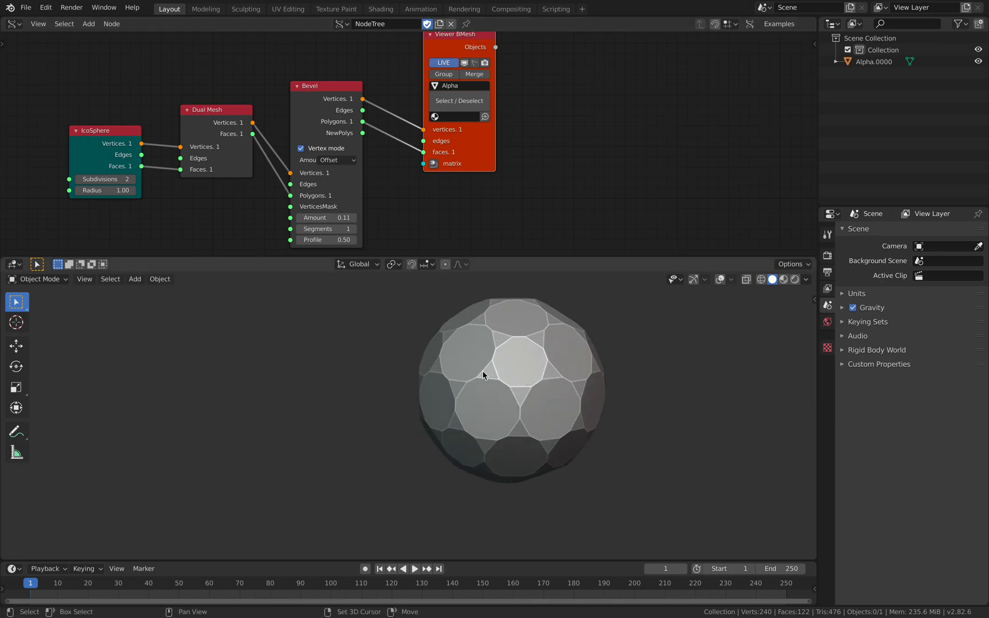
{"action": "left_click", "coordinate": [315, 150]}
{"action": "mouse_move", "coordinate": [326, 217]}
{"action": "left_mouse_down"}
{"action": "mouse_move", "coordinate": [343, 218]}
{"action": "mouse_move", "coordinate": [336, 217]}
{"action": "left_mouse_up"}
Make room after the Bevel and add an Inset Special node between it and Viewer BMesh.
{"action": "left_click_drag", "start_coordinate": [486, 151], "coordinate": [579, 151]}
{"action": "left_click_drag", "start_coordinate": [315, 88], "coordinate": [310, 70]}
{"action": "key", "text": "shift+a"}
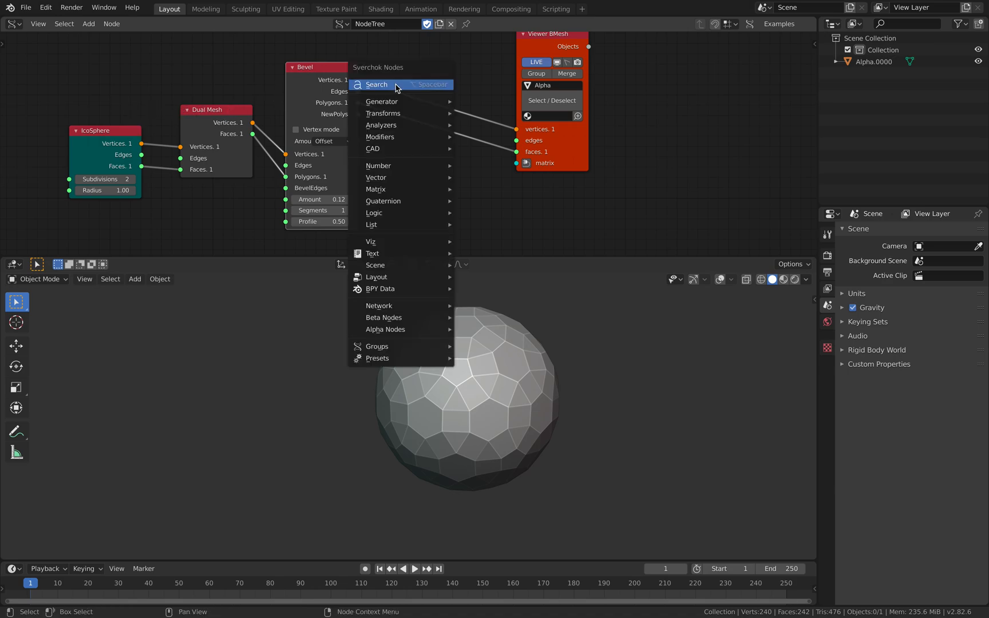
{"action": "left_click", "coordinate": [397, 86]}
{"action": "type", "text": "inse"}
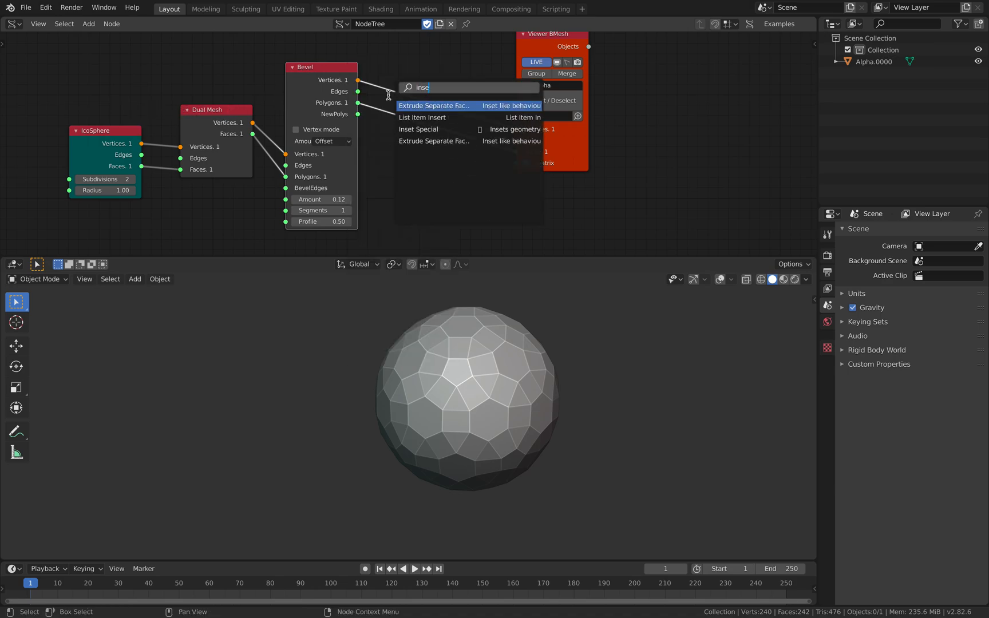
{"action": "left_click", "coordinate": [406, 128]}
{"action": "left_click", "coordinate": [399, 256]}
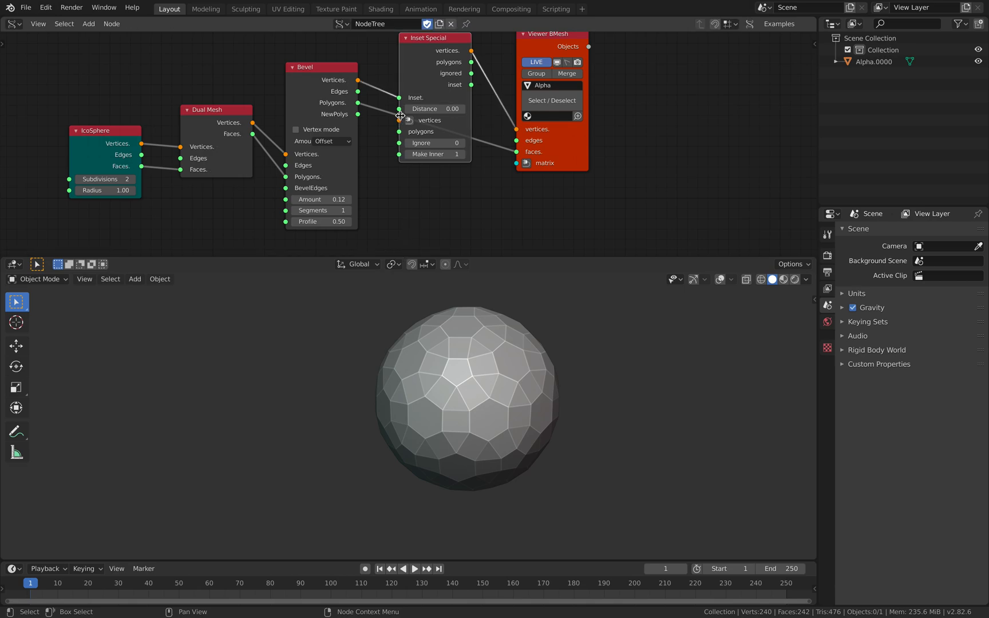
Route the Bevel's vertices and polygons through Inset Special into Viewer BMesh, and set the inset distance to 0.13.
{"action": "left_click_drag", "start_coordinate": [400, 98], "coordinate": [399, 131]}
{"action": "left_click_drag", "start_coordinate": [470, 63], "coordinate": [516, 154]}
{"action": "left_click_drag", "start_coordinate": [438, 66], "coordinate": [463, 124]}
Set the Inset Special's inset to 1.18 and its distance to 0.42.
{"action": "middle_click_drag", "start_coordinate": [548, 321], "coordinate": [556, 347]}
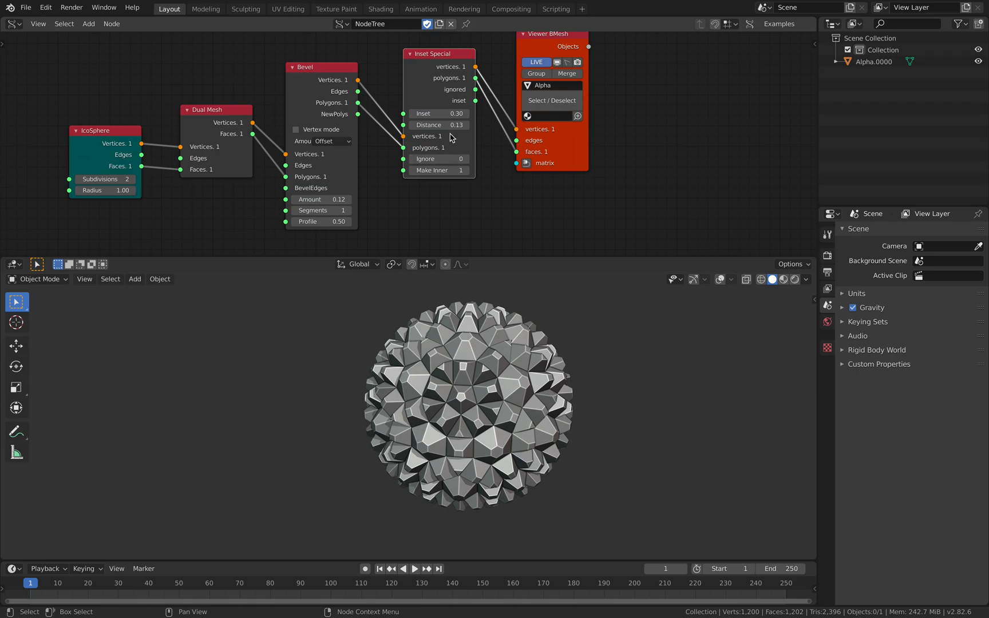
{"action": "left_click_drag", "start_coordinate": [449, 125], "coordinate": [495, 114]}
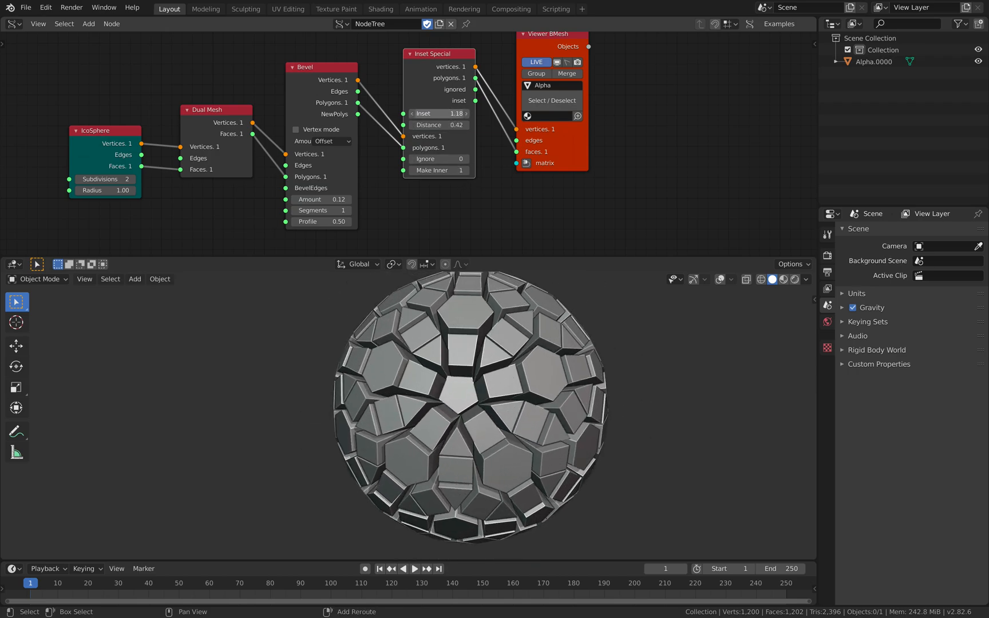
{"action": "middle_click_drag", "start_coordinate": [510, 373], "coordinate": [435, 269]}
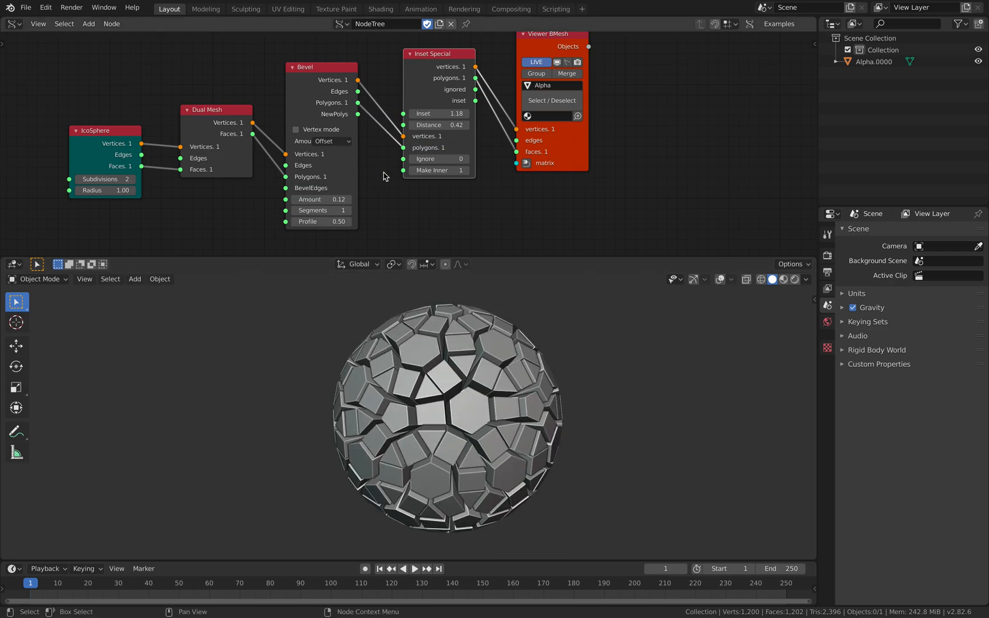
Compare the Bevel with Vertex mode on and off, leave it off, and set the amount to 0.28.
{"action": "left_click", "coordinate": [337, 131]}
{"action": "left_click", "coordinate": [337, 131]}
{"action": "left_click", "coordinate": [337, 132]}
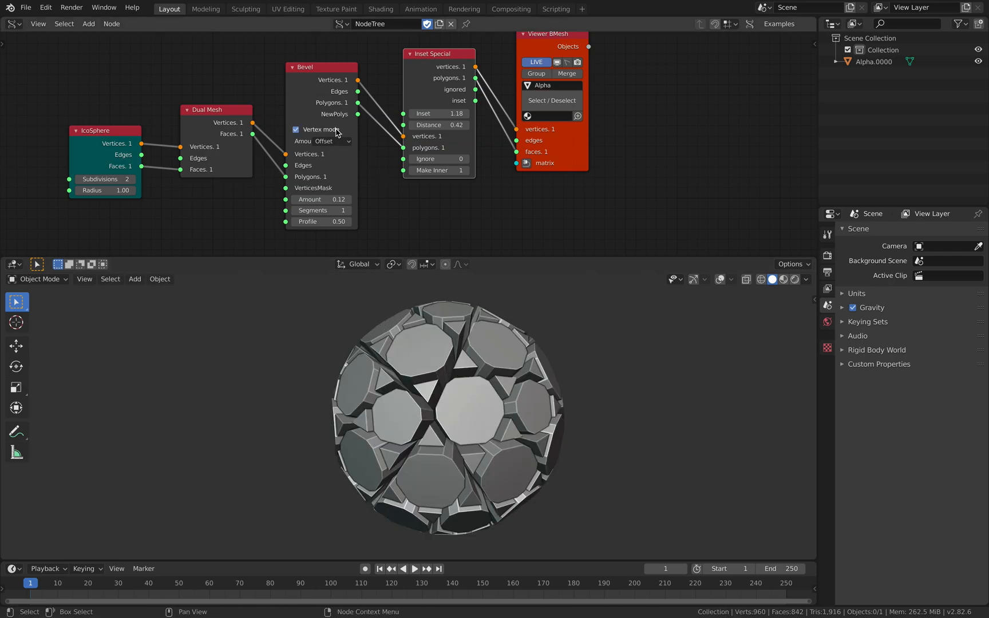
{"action": "left_click", "coordinate": [337, 131]}
{"action": "left_click_drag", "start_coordinate": [321, 199], "coordinate": [354, 199]}
{"action": "mouse_move", "coordinate": [536, 417]}
{"action": "middle_mouse_down"}
{"action": "mouse_move", "coordinate": [523, 398]}
{"action": "mouse_move", "coordinate": [528, 426]}
{"action": "middle_mouse_up"}
Spread the Dual Mesh, Bevel, Inset Special and Viewer BMesh nodes into a clearly spaced row.
{"action": "left_click_drag", "start_coordinate": [557, 165], "coordinate": [600, 193]}
{"action": "middle_click_drag", "start_coordinate": [252, 125], "coordinate": [260, 135]}
{"action": "left_click_drag", "start_coordinate": [236, 130], "coordinate": [234, 118]}
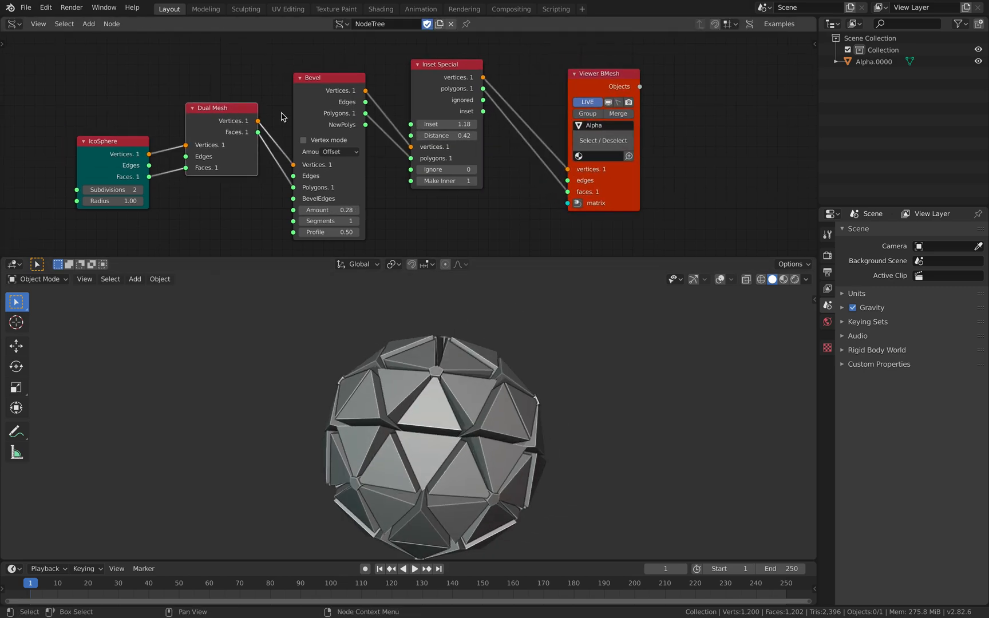
{"action": "left_click_drag", "start_coordinate": [324, 78], "coordinate": [325, 67]}
{"action": "left_click", "coordinate": [433, 66]}
{"action": "scroll", "coordinate": [424, 101], "scroll_direction": "down", "scroll_amount": 2}
{"action": "middle_click_drag", "start_coordinate": [424, 102], "coordinate": [423, 84]}
{"action": "left_click_drag", "start_coordinate": [591, 154], "coordinate": [604, 143]}
Examine the triangular-panel ball, nudge the Dual Mesh and Viewer BMesh nodes, and set the inset to 1.14.
{"action": "middle_click_drag", "start_coordinate": [494, 305], "coordinate": [429, 359]}
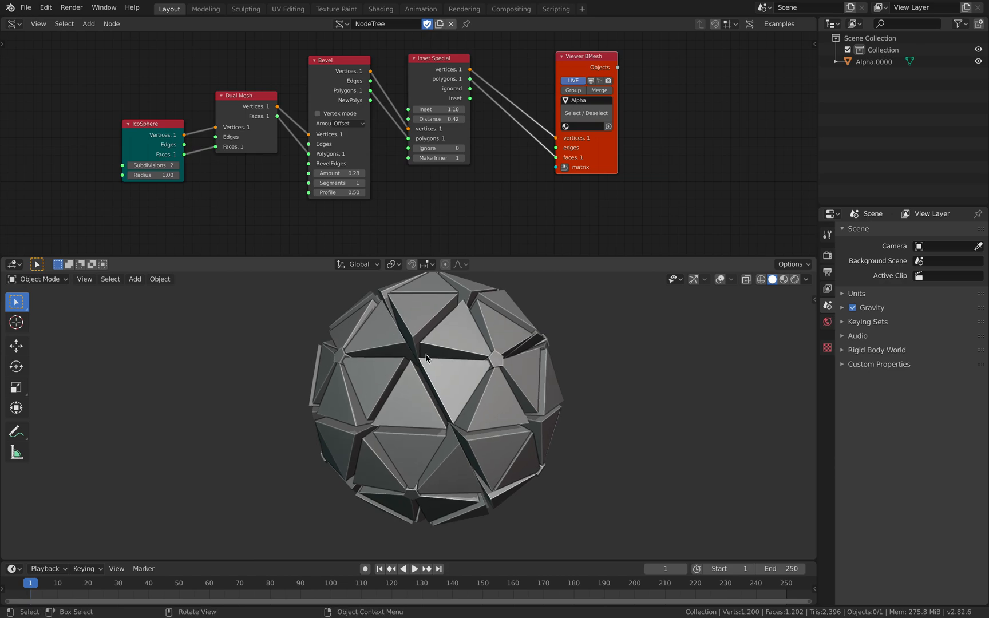
{"action": "left_click_drag", "start_coordinate": [248, 116], "coordinate": [238, 124]}
{"action": "middle_click_drag", "start_coordinate": [452, 363], "coordinate": [441, 371]}
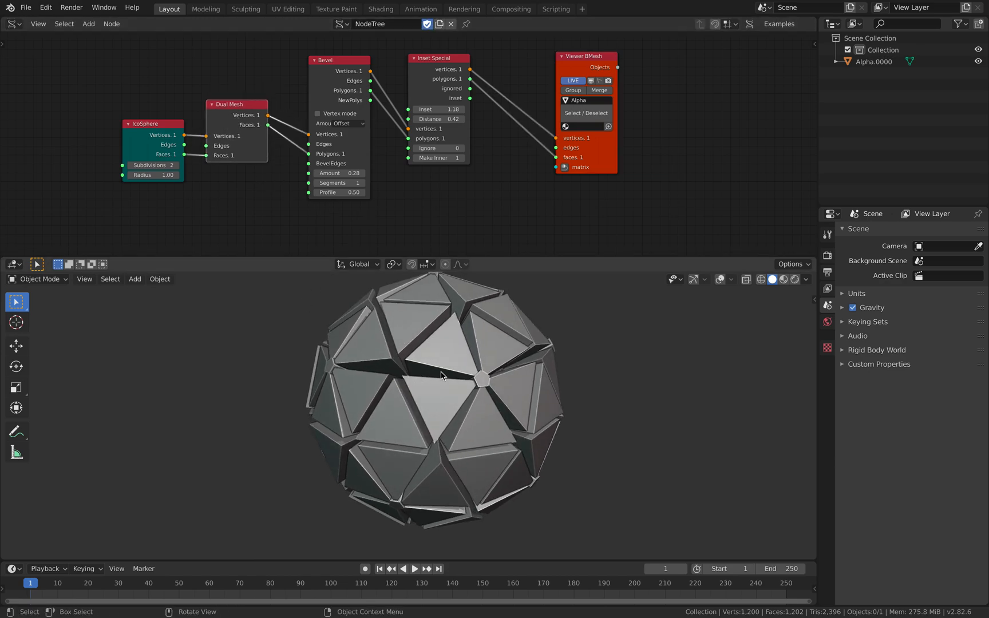
{"action": "middle_click_drag", "start_coordinate": [441, 376], "coordinate": [527, 337]}
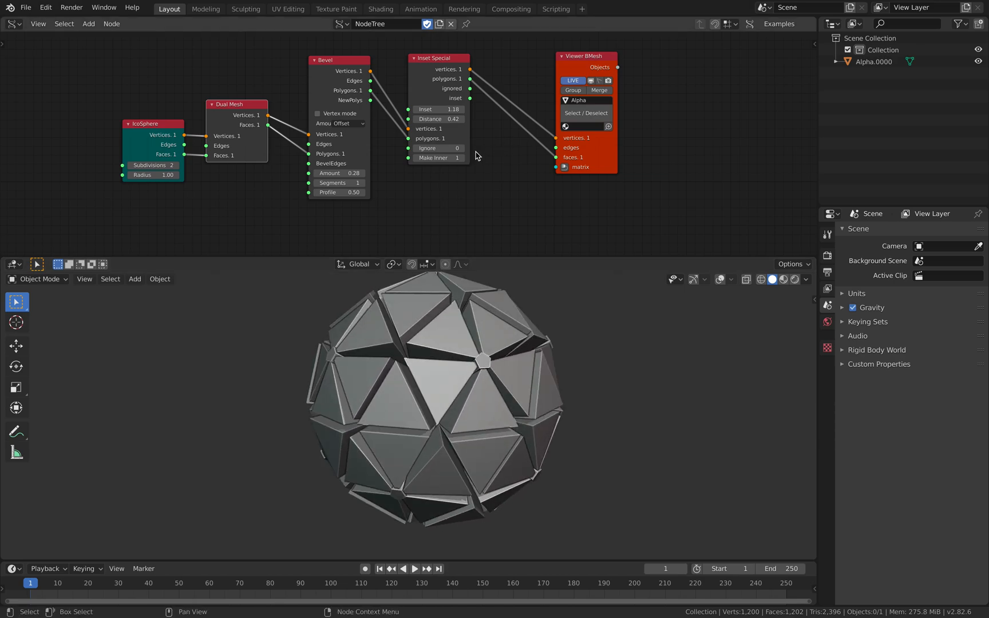
{"action": "middle_click_drag", "start_coordinate": [475, 152], "coordinate": [455, 155]}
{"action": "left_click_drag", "start_coordinate": [591, 163], "coordinate": [608, 159]}
{"action": "mouse_move", "coordinate": [418, 114]}
{"action": "left_mouse_down"}
{"action": "mouse_move", "coordinate": [435, 114]}
{"action": "mouse_move", "coordinate": [423, 123]}
{"action": "left_mouse_up"}
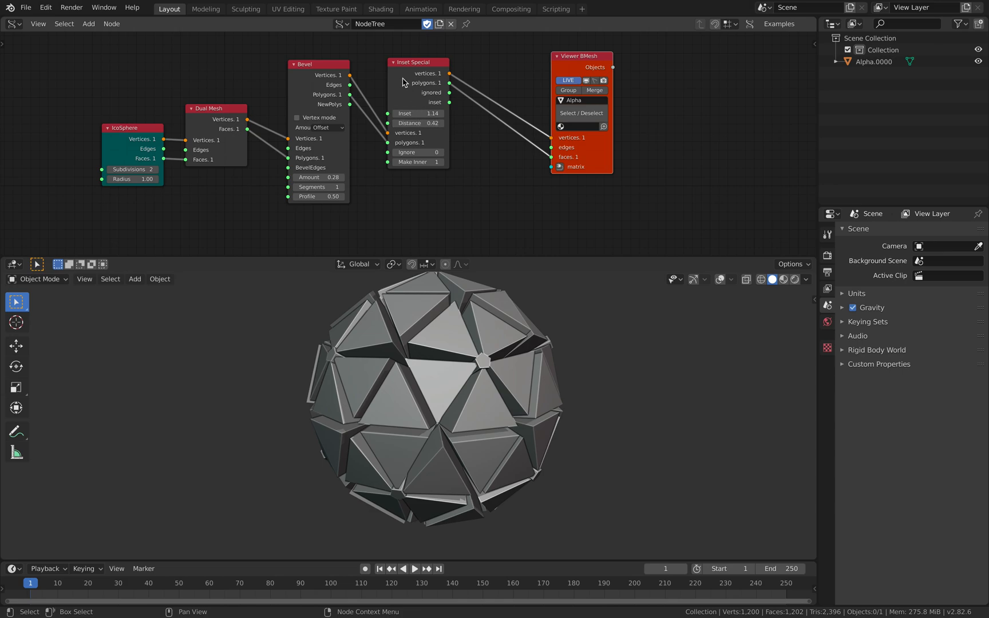
Delete the Bevel node and connect Dual Mesh vertices and faces directly to the Inset Special's vertices and polygons.
{"action": "left_click", "coordinate": [319, 66]}
{"action": "key", "text": "x"}
{"action": "left_click_drag", "start_coordinate": [248, 119], "coordinate": [388, 114]}
{"action": "left_click_drag", "start_coordinate": [247, 129], "coordinate": [392, 135]}
{"action": "left_click_drag", "start_coordinate": [405, 84], "coordinate": [354, 99]}
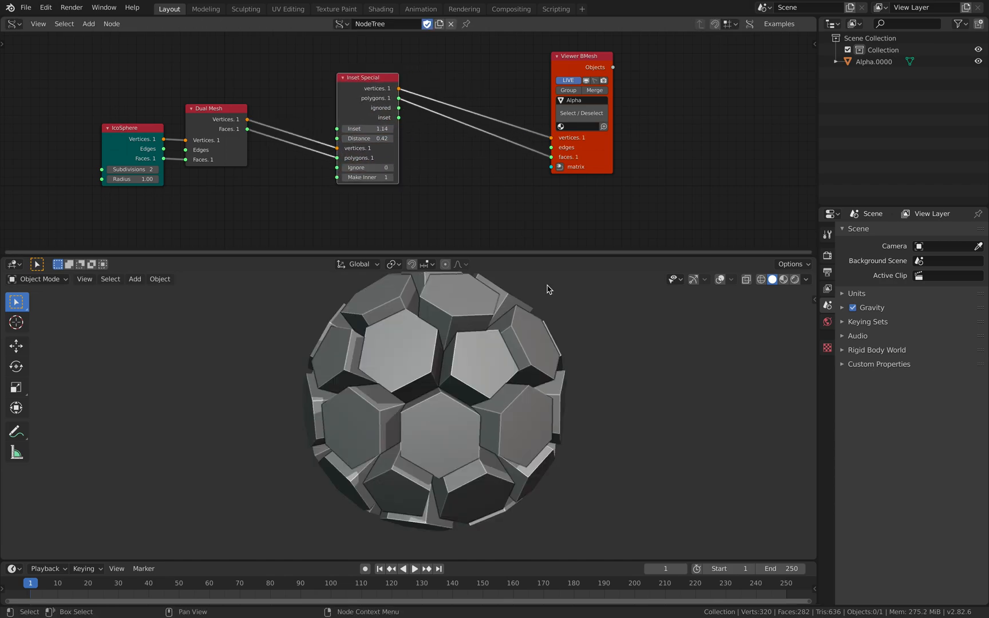
Set the Inset Special's inset to 0.92 and distance to 0.48, and adjust the node spacing.
{"action": "left_click_drag", "start_coordinate": [578, 157], "coordinate": [541, 156]}
{"action": "mouse_move", "coordinate": [372, 140]}
{"action": "left_mouse_down"}
{"action": "mouse_move", "coordinate": [362, 140]}
{"action": "mouse_move", "coordinate": [386, 129]}
{"action": "mouse_move", "coordinate": [363, 130]}
{"action": "left_mouse_up"}
{"action": "left_click_drag", "start_coordinate": [553, 147], "coordinate": [570, 128]}
{"action": "mouse_move", "coordinate": [360, 85]}
{"action": "left_mouse_down"}
{"action": "mouse_move", "coordinate": [387, 97]}
{"action": "mouse_move", "coordinate": [378, 91]}
{"action": "left_mouse_up"}
{"action": "scroll", "coordinate": [389, 102], "scroll_direction": "up", "scroll_amount": 1}
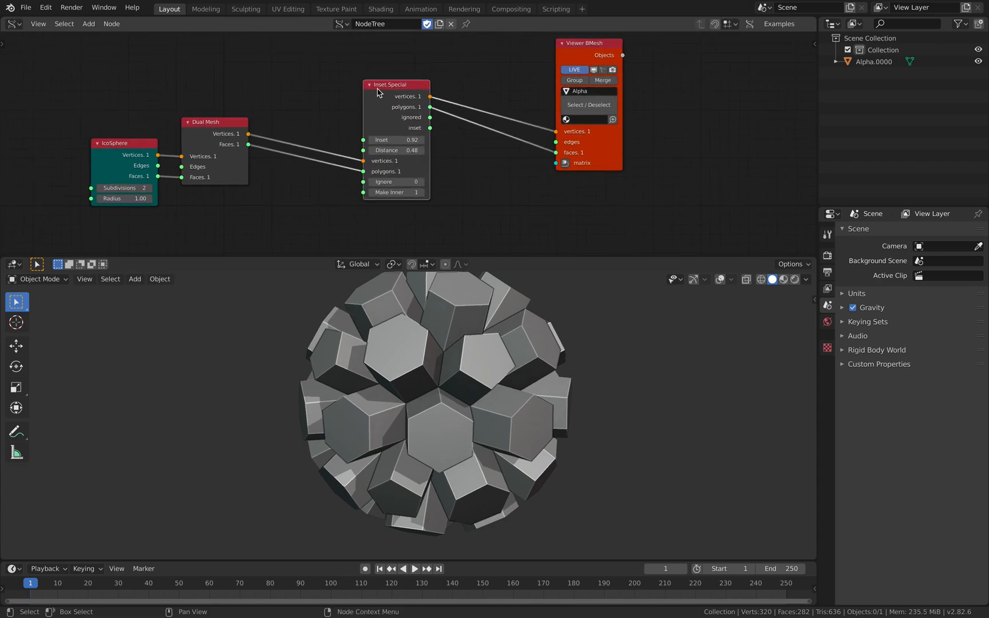
Create a monad from the Inset Special node and space out the nodes inside it.
{"action": "key", "text": "F3"}
{"action": "type", "text": "monad"}
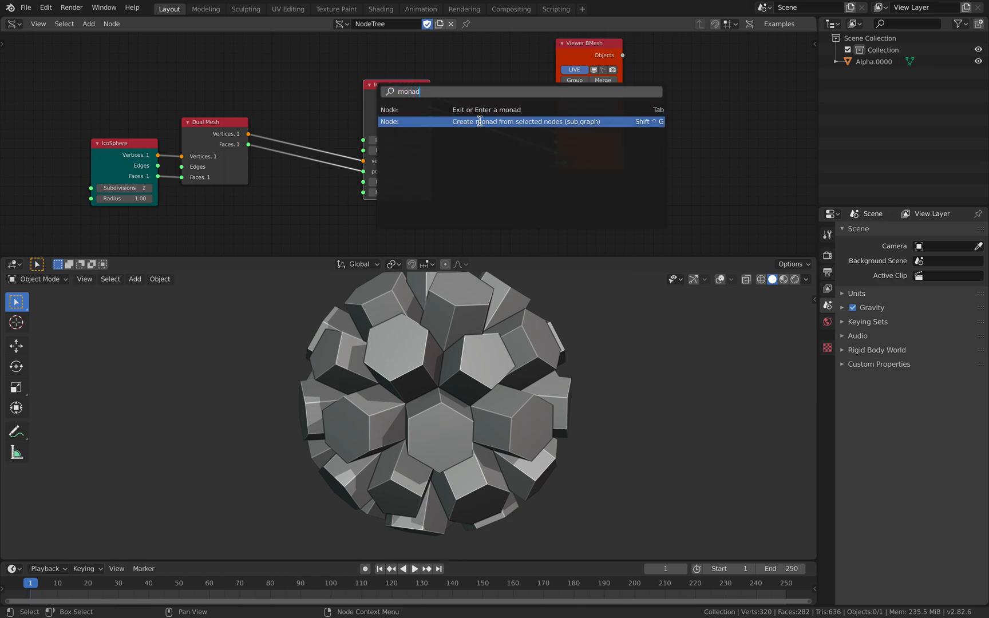
{"action": "left_click", "coordinate": [479, 122]}
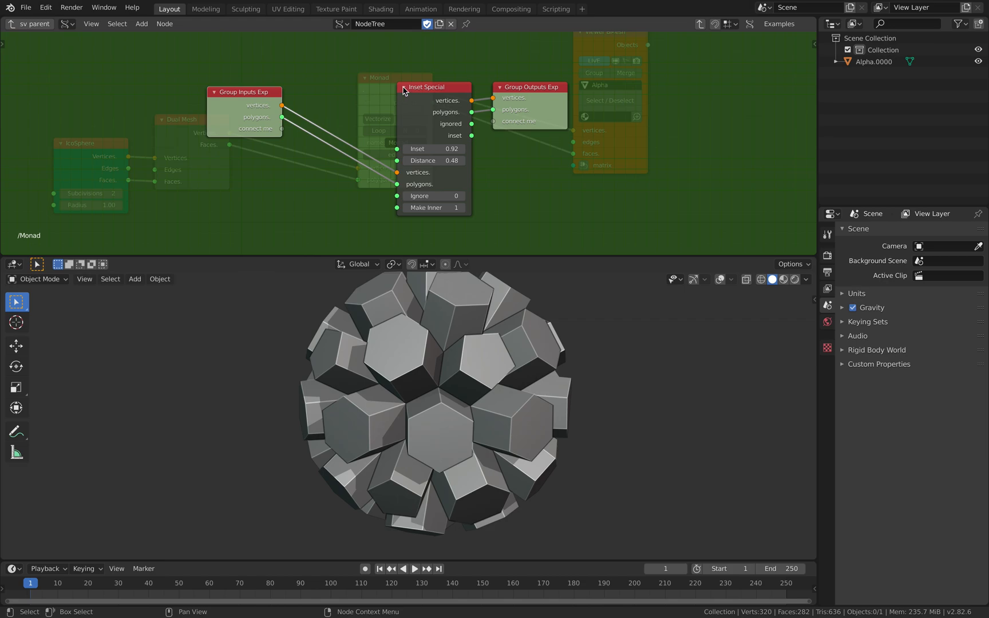
{"action": "left_click_drag", "start_coordinate": [413, 95], "coordinate": [378, 72]}
{"action": "left_click_drag", "start_coordinate": [526, 88], "coordinate": [558, 88]}
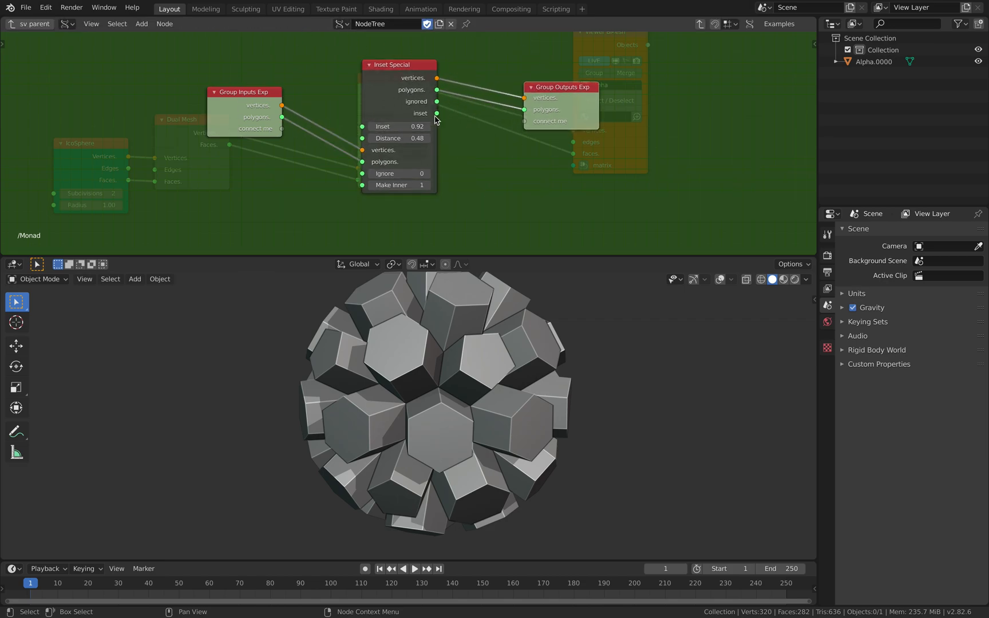
Return to the parent node tree, enable Loop on the Monad node and set its N to 4.
{"action": "key", "text": "Tab"}
{"action": "scroll", "coordinate": [413, 129], "scroll_direction": "up", "scroll_amount": 2}
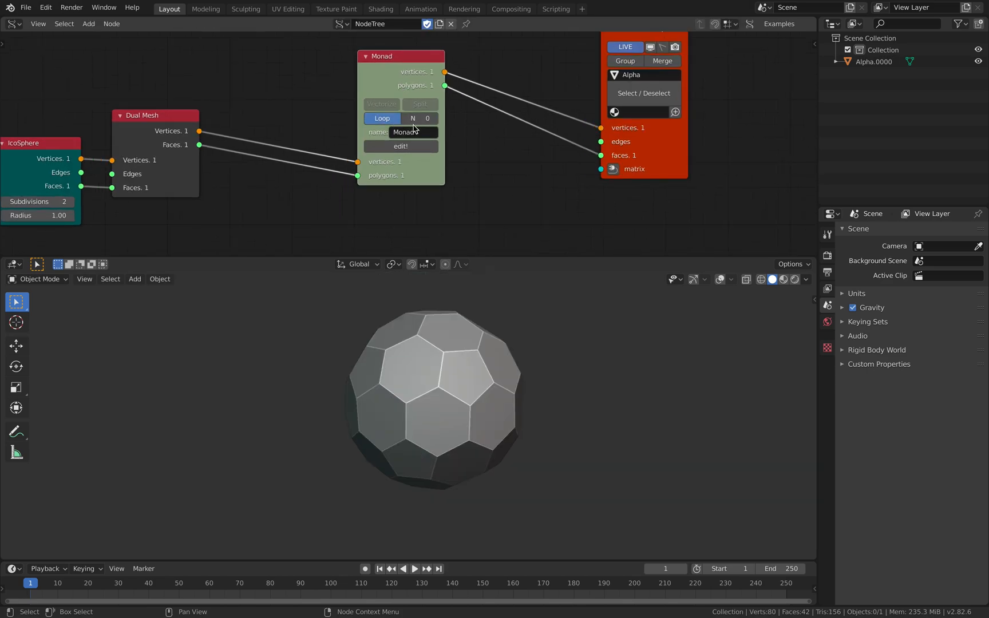
{"action": "left_click", "coordinate": [435, 119]}
{"action": "left_click", "coordinate": [435, 119]}
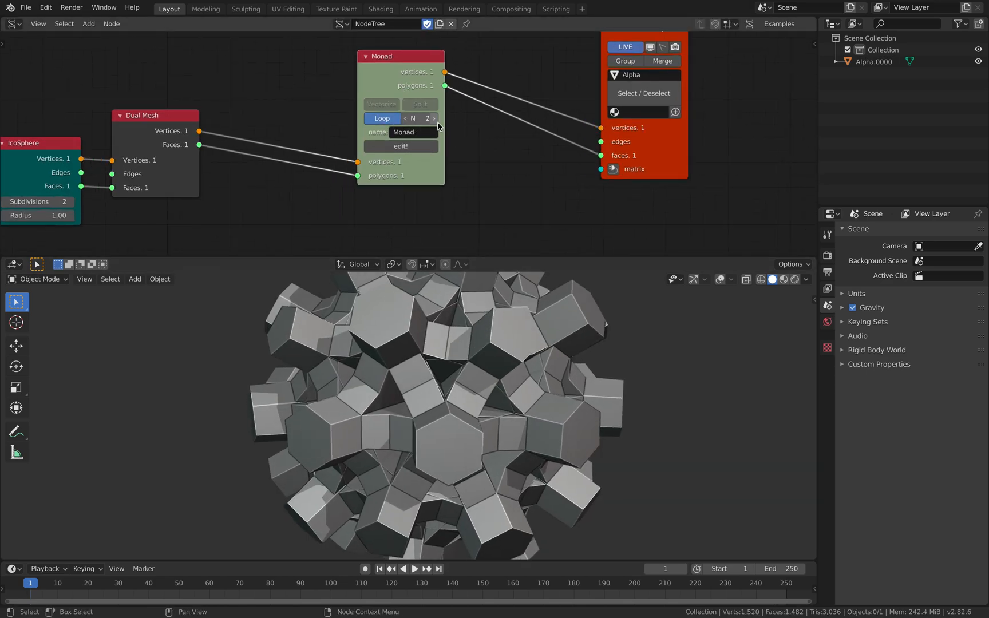
{"action": "left_click", "coordinate": [435, 119]}
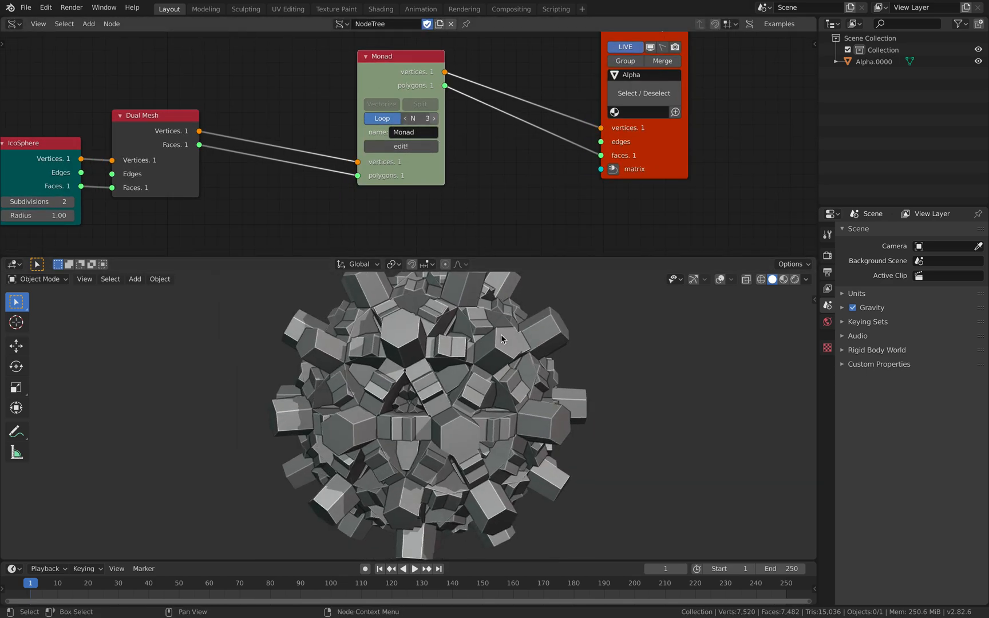
{"action": "left_click", "coordinate": [435, 119]}
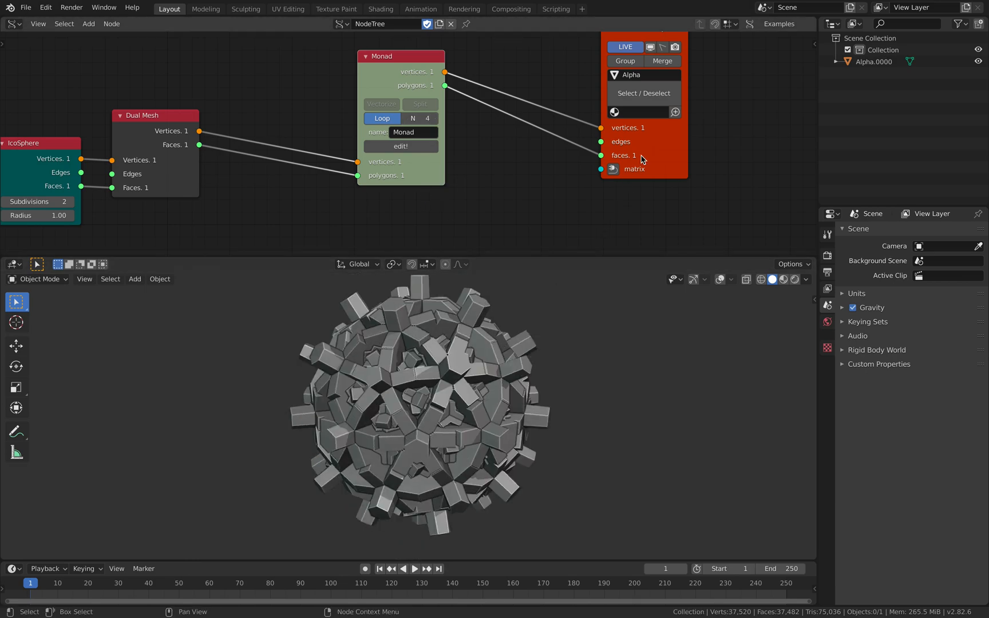
Move the Viewer BMesh, Monad, Dual Mesh and IcoSphere nodes closer together so the whole chain fits.
{"action": "left_click_drag", "start_coordinate": [642, 159], "coordinate": [555, 173]}
{"action": "left_click_drag", "start_coordinate": [383, 62], "coordinate": [323, 83]}
{"action": "left_click_drag", "start_coordinate": [183, 121], "coordinate": [232, 105]}
{"action": "left_click_drag", "start_coordinate": [57, 149], "coordinate": [131, 121]}
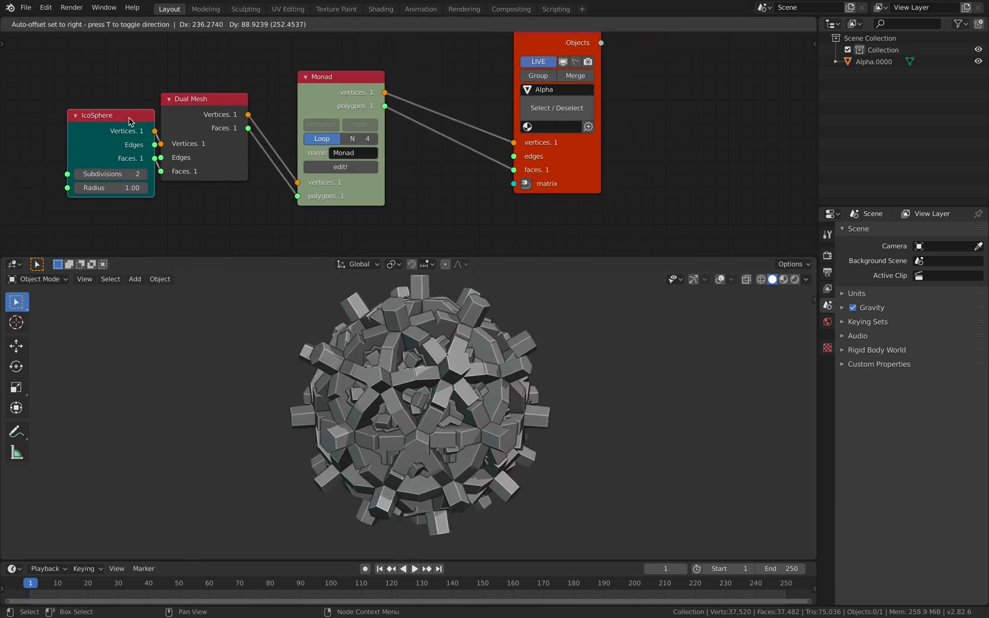
{"action": "middle_click_drag", "start_coordinate": [131, 120], "coordinate": [168, 118]}
Set the IcoSphere's subdivisions to 1 and examine the looped mesh from another angle.
{"action": "double_click", "coordinate": [170, 170]}
{"action": "type", "text": "1"}
{"action": "key", "text": "Return"}
{"action": "middle_click_drag", "start_coordinate": [321, 313], "coordinate": [436, 365]}
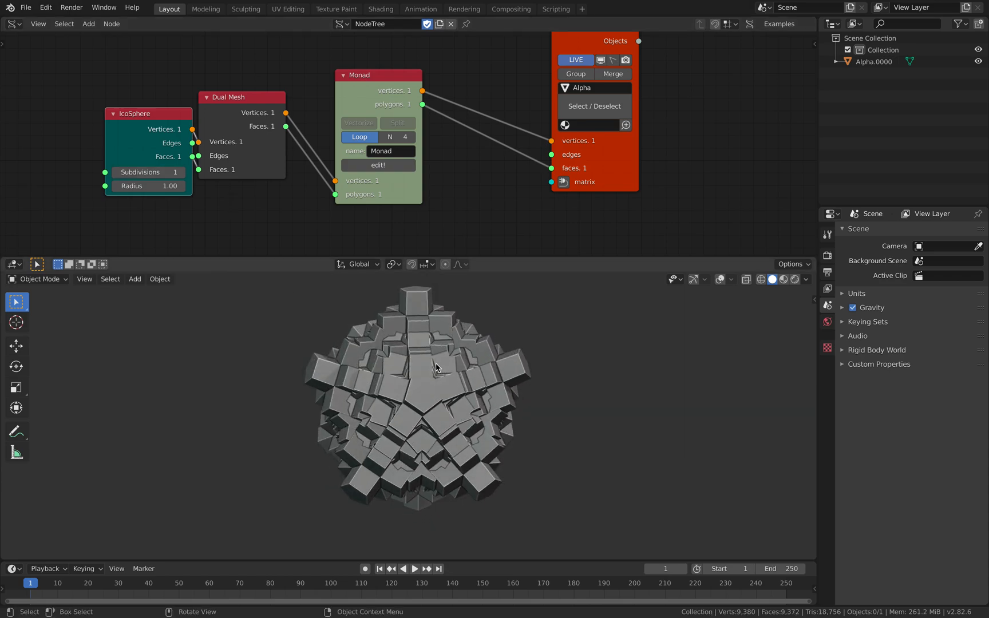
Raise the IcoSphere's subdivisions to compare denser spiked balls, and set the value back to 2.
{"action": "left_click", "coordinate": [181, 172]}
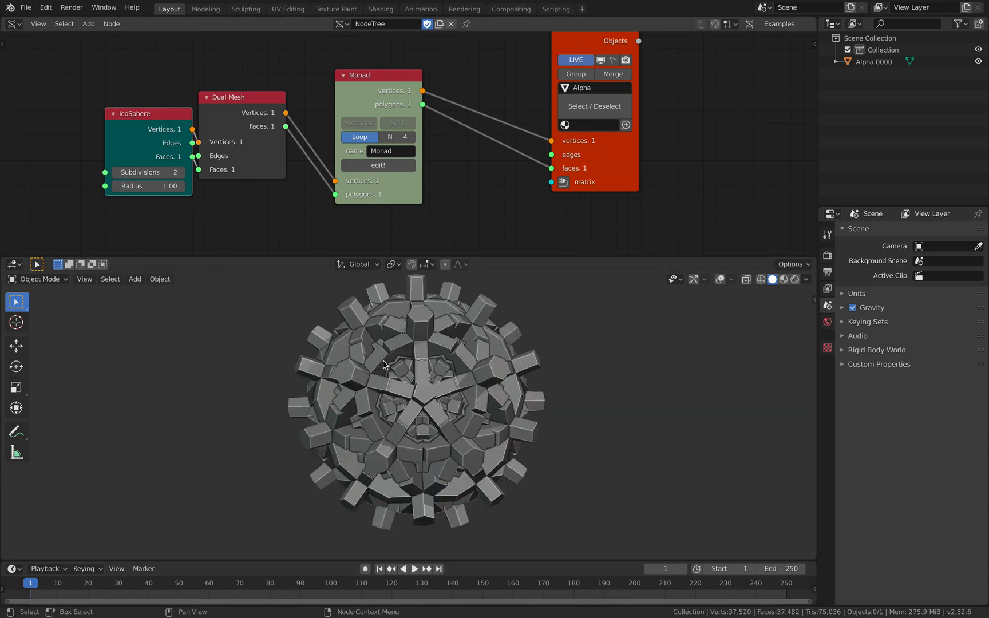
{"action": "middle_click_drag", "start_coordinate": [479, 379], "coordinate": [395, 355]}
{"action": "double_click", "coordinate": [166, 176]}
{"action": "type", "text": "2"}
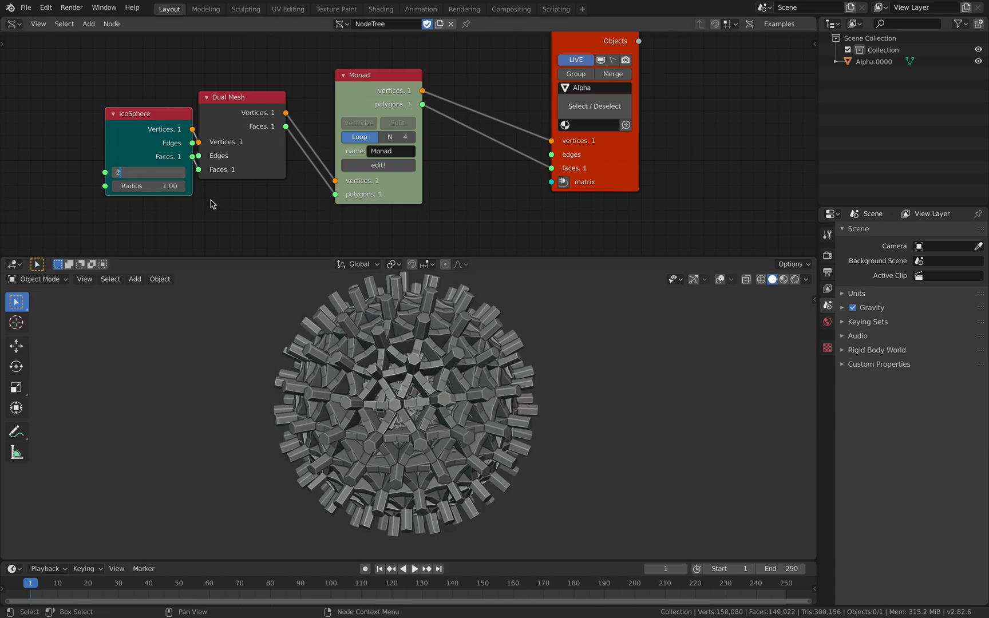
{"action": "key", "text": "Return"}
{"action": "middle_click_drag", "start_coordinate": [338, 326], "coordinate": [367, 330]}
Shift the Monad node slightly away from Dual Mesh and turn off its Loop option.
{"action": "left_click_drag", "start_coordinate": [371, 146], "coordinate": [384, 145]}
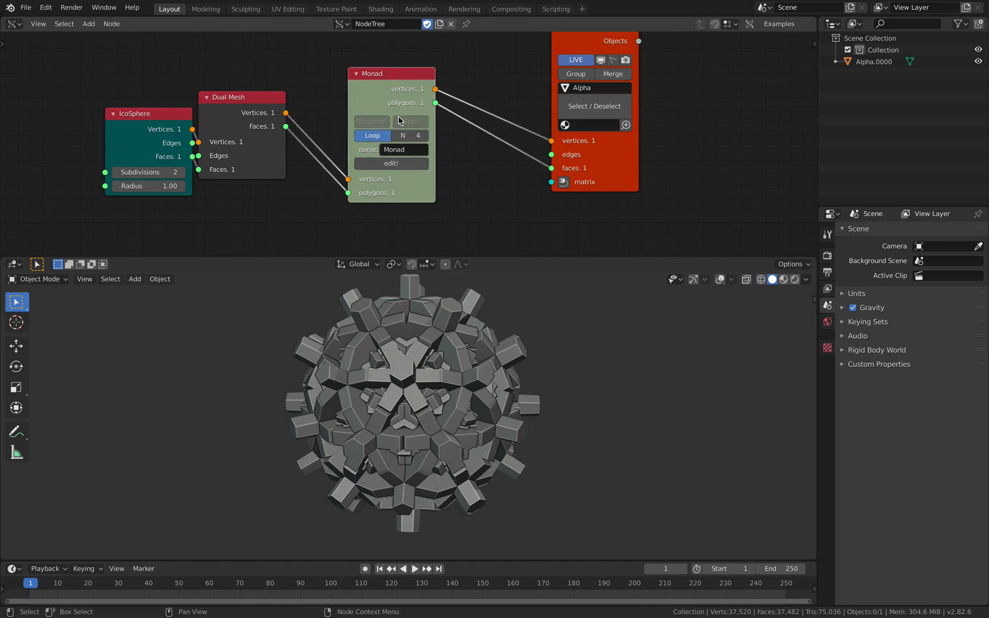
{"action": "left_click", "coordinate": [383, 139]}
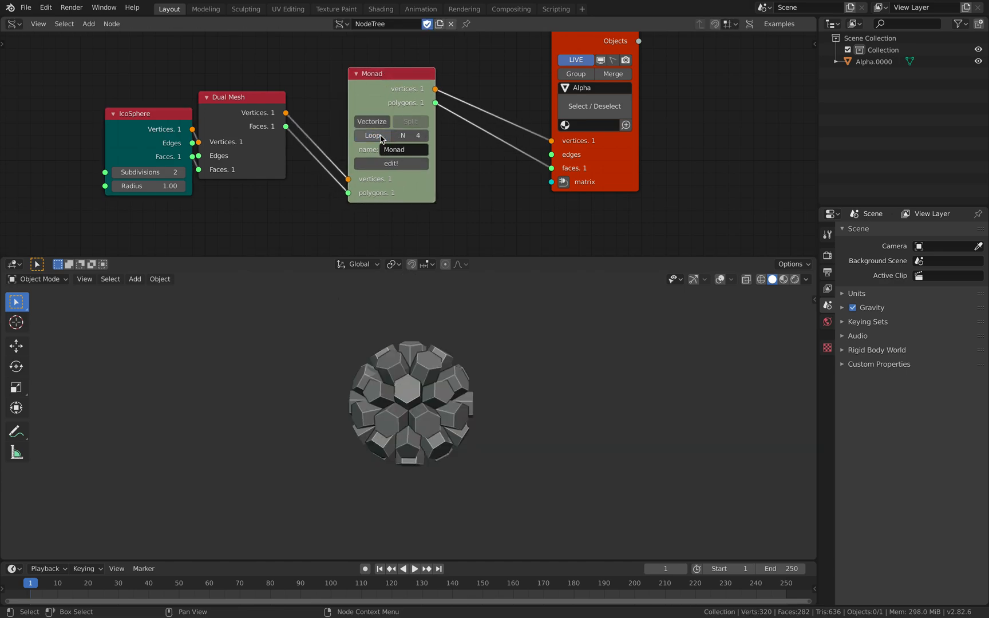
Turn the Monad's Loop option back on and expose Inset Special's Inset and Distance as monad inputs.
{"action": "left_click", "coordinate": [382, 137]}
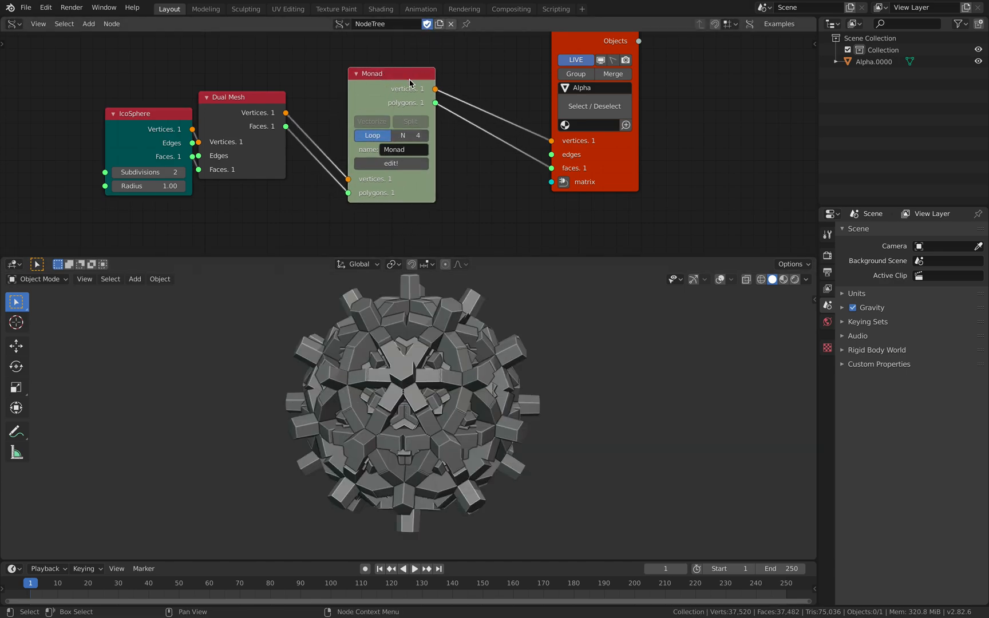
{"action": "key", "text": "Tab"}
{"action": "left_click_drag", "start_coordinate": [385, 54], "coordinate": [381, 47]}
{"action": "left_click_drag", "start_coordinate": [222, 86], "coordinate": [169, 116]}
{"action": "mouse_move", "coordinate": [208, 155]}
{"action": "left_mouse_down"}
{"action": "mouse_move", "coordinate": [268, 138]}
{"action": "mouse_move", "coordinate": [299, 147]}
{"action": "mouse_move", "coordinate": [352, 116]}
{"action": "mouse_move", "coordinate": [337, 132]}
{"action": "mouse_move", "coordinate": [207, 170]}
{"action": "left_mouse_up"}
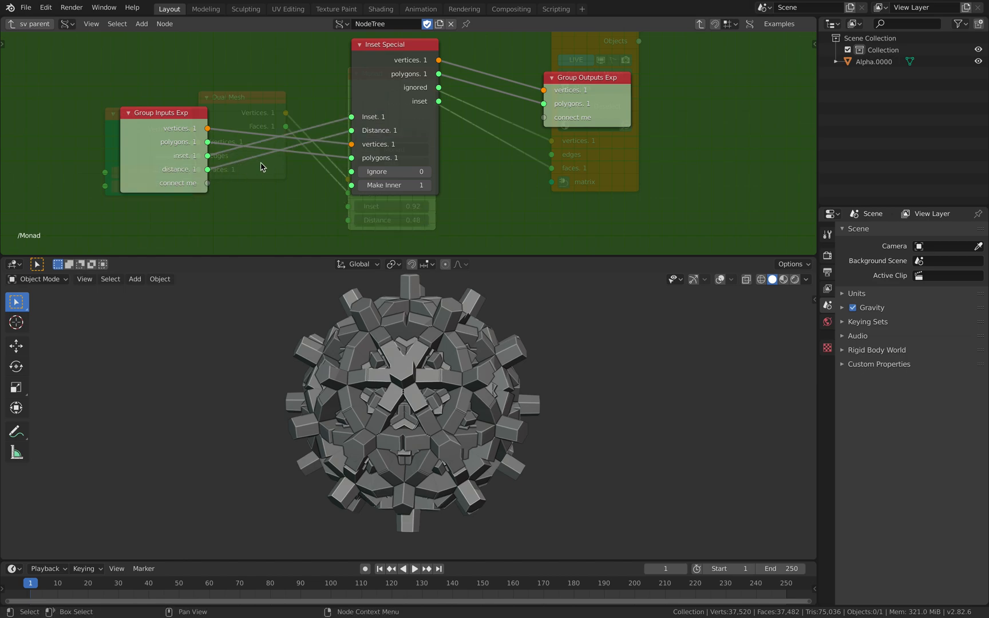
{"action": "key", "text": "Tab"}
Add a Random Num Gen node below Dual Mesh and connect its Value to the Monad's Inset input.
{"action": "key", "text": "alt+space"}
{"action": "type", "text": "random n"}
{"action": "key", "text": "Return"}
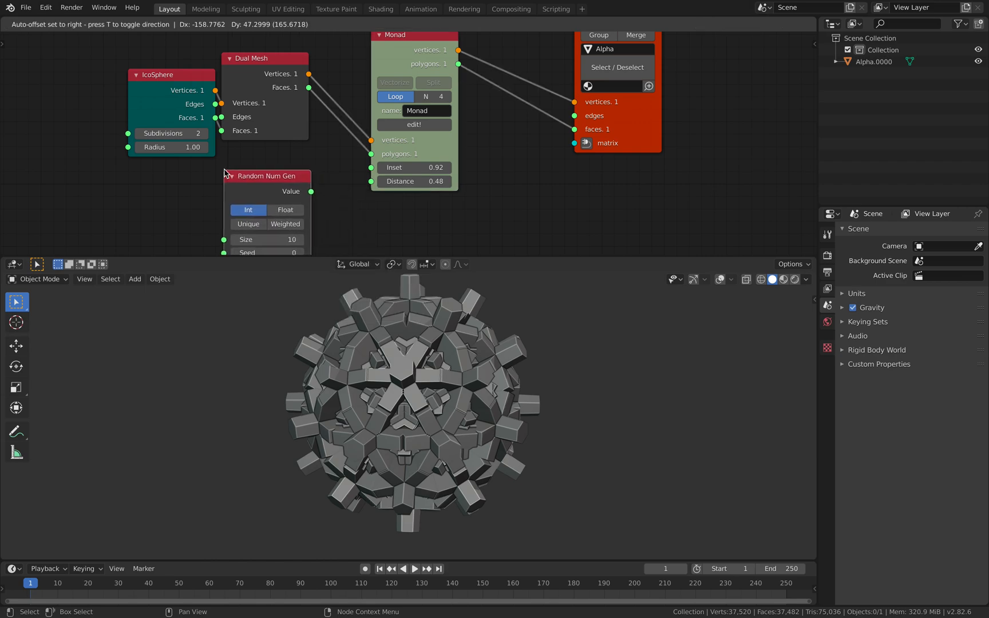
{"action": "middle_click_drag", "start_coordinate": [263, 173], "coordinate": [273, 126]}
{"action": "left_click_drag", "start_coordinate": [320, 142], "coordinate": [370, 136]}
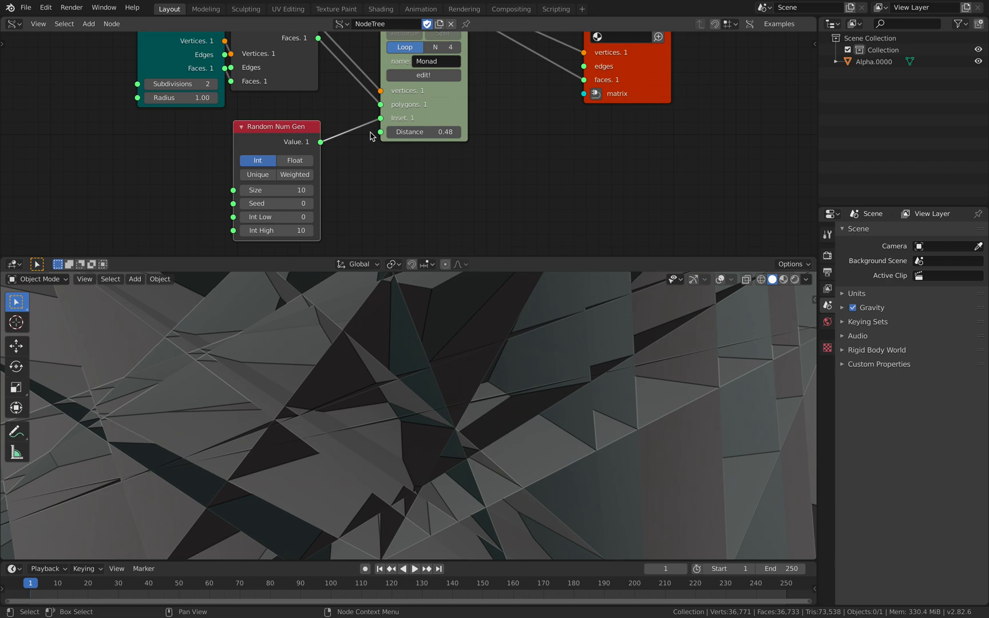
Examine the randomly inset mesh from a distance and another angle, and delete the Random Num Gen node.
{"action": "scroll", "coordinate": [372, 186], "scroll_direction": "down", "scroll_amount": 1}
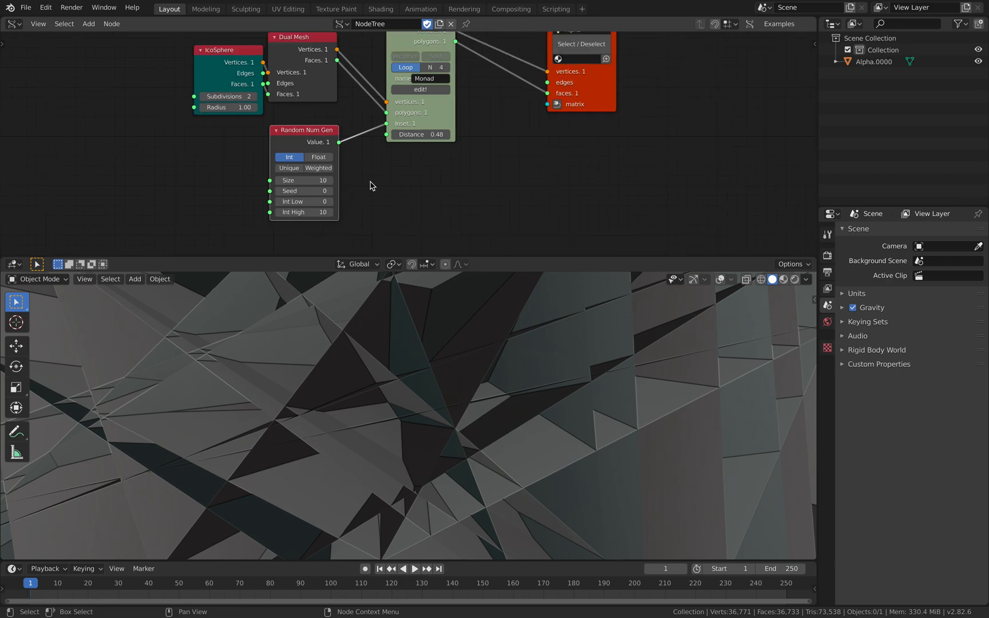
{"action": "scroll", "coordinate": [372, 185], "scroll_direction": "down", "scroll_amount": 1}
{"action": "scroll", "coordinate": [431, 382], "scroll_direction": "up", "scroll_amount": 4}
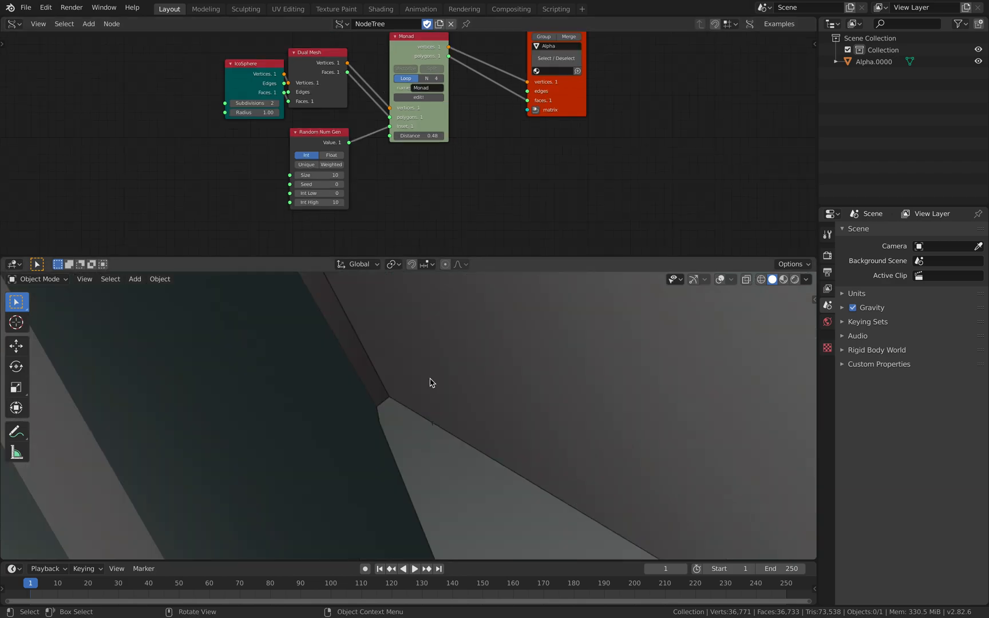
{"action": "scroll", "coordinate": [464, 402], "scroll_direction": "down", "scroll_amount": 4}
{"action": "scroll", "coordinate": [464, 402], "scroll_direction": "down", "scroll_amount": 4}
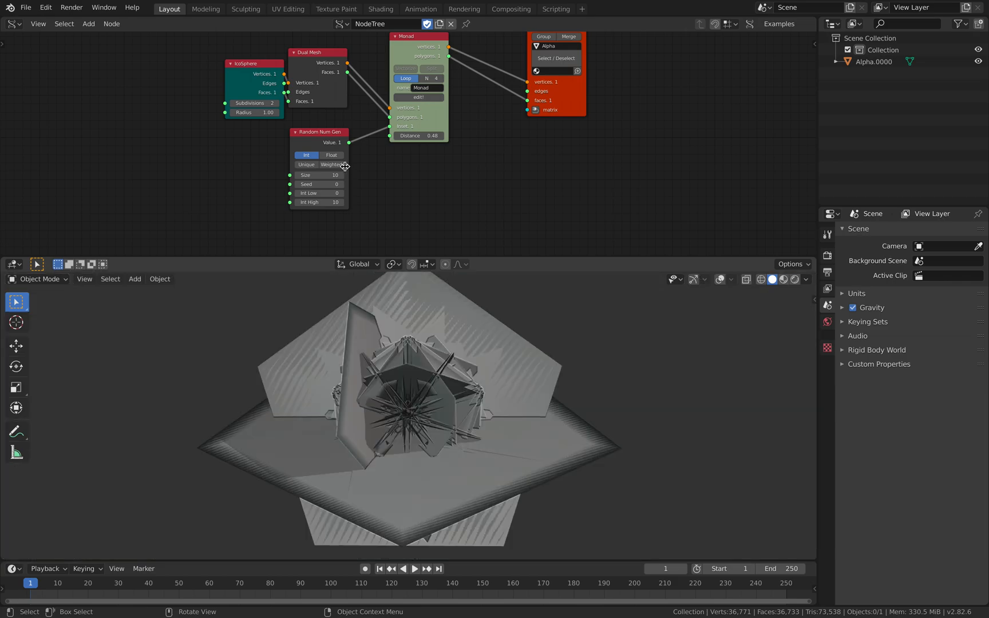
{"action": "middle_click_drag", "start_coordinate": [453, 327], "coordinate": [327, 140]}
{"action": "left_click", "coordinate": [327, 139]}
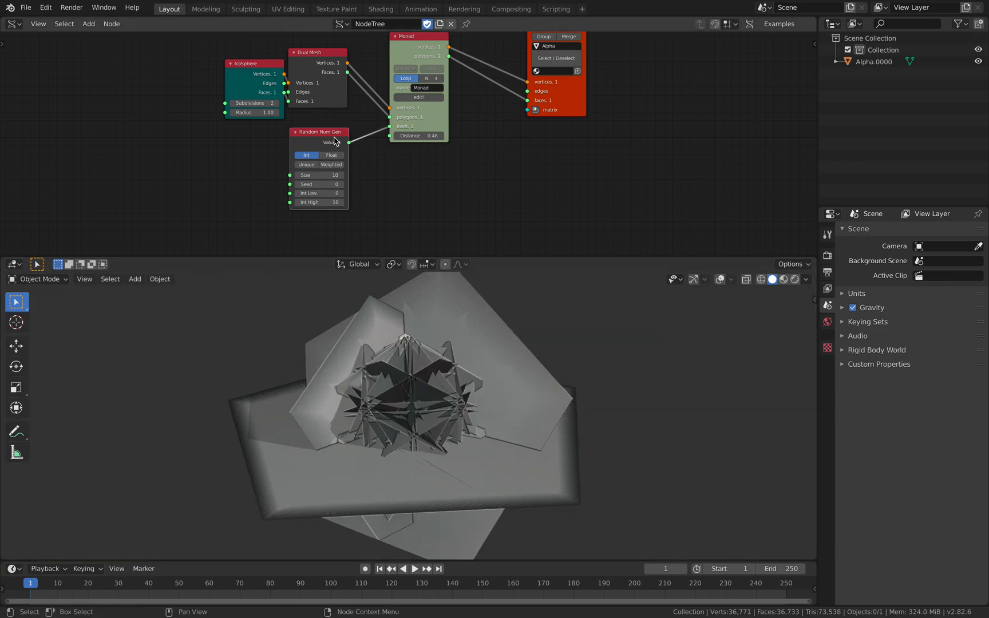
{"action": "key", "text": "x"}
Inside the monad, disconnect Inset Special's Inset and Distance from Group Inputs Exp and move that node closer to Inset Special.
{"action": "key", "text": "Home"}
{"action": "key", "text": "Tab"}
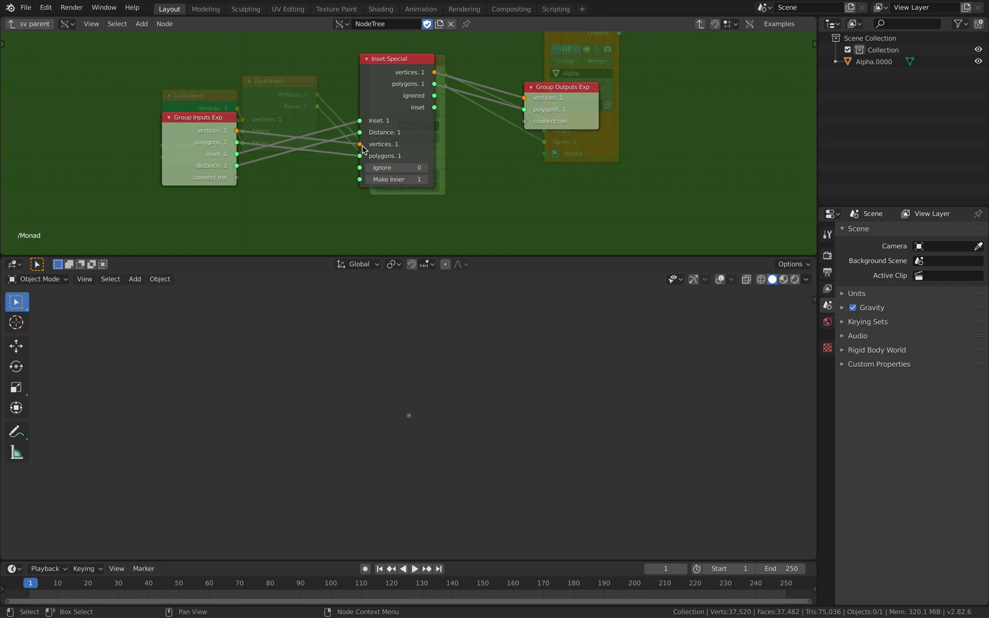
{"action": "left_click_drag", "start_coordinate": [359, 122], "coordinate": [278, 143]}
{"action": "left_click_drag", "start_coordinate": [209, 124], "coordinate": [253, 116]}
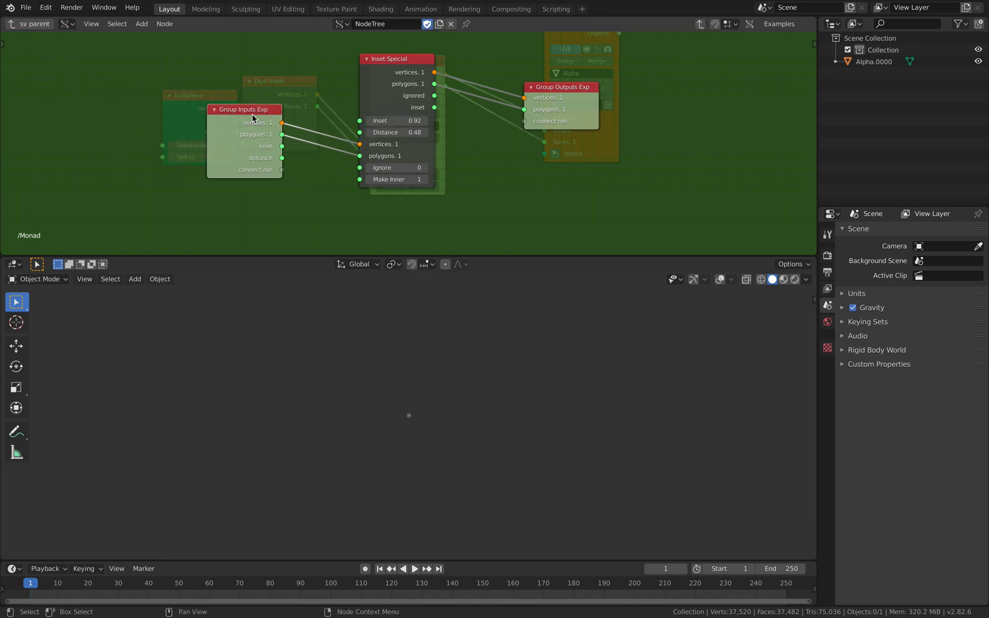
Remove the inset and distance inputs from the monad's custom group interface and nudge Group Inputs Exp towards Inset Special.
{"action": "left_click", "coordinate": [813, 42]}
{"action": "left_click", "coordinate": [807, 90]}
{"action": "left_click", "coordinate": [809, 51]}
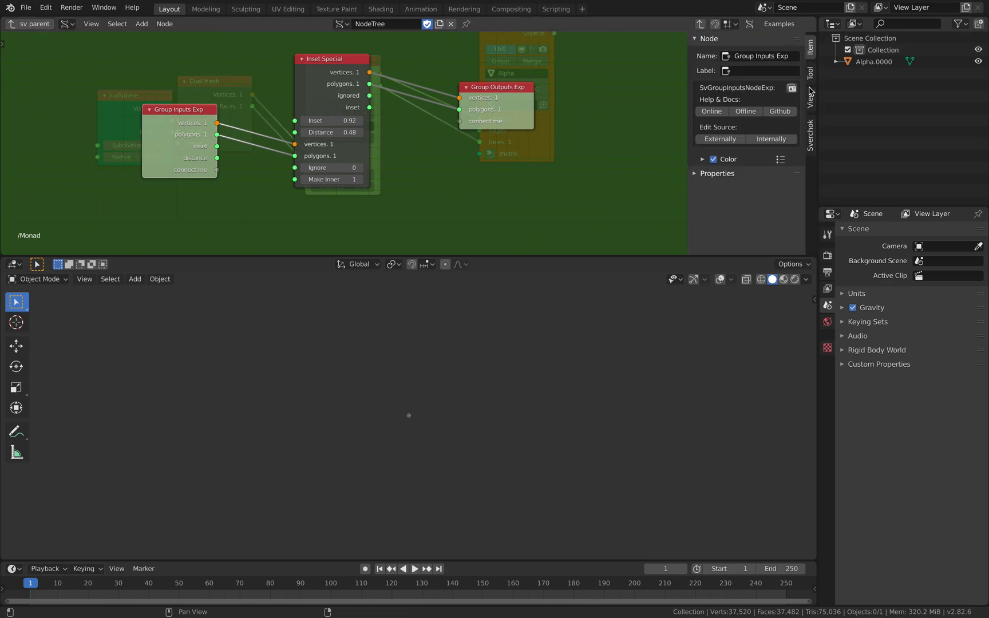
{"action": "left_click", "coordinate": [811, 135]}
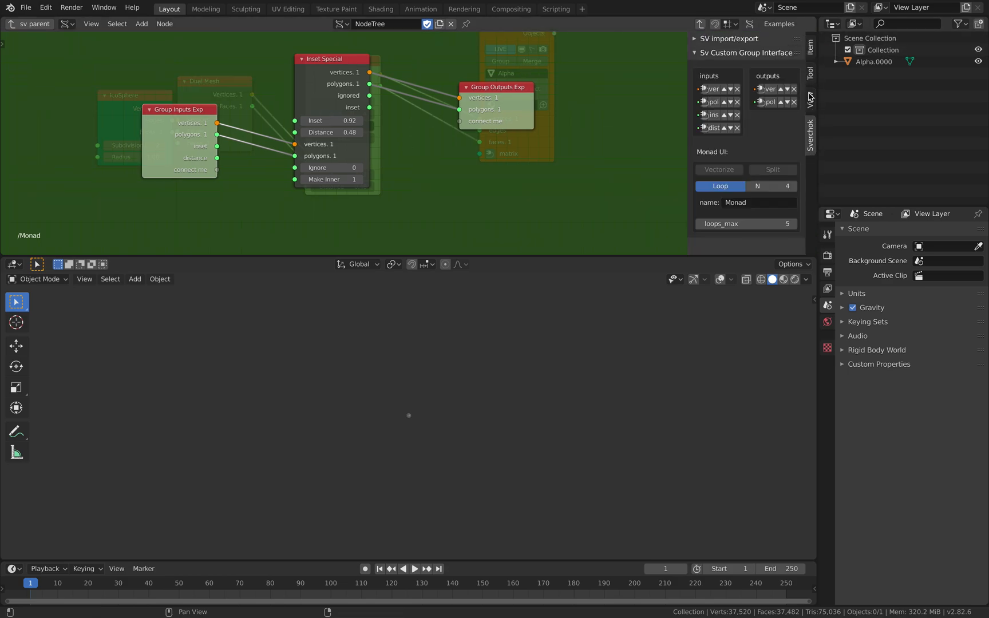
{"action": "left_click", "coordinate": [737, 115]}
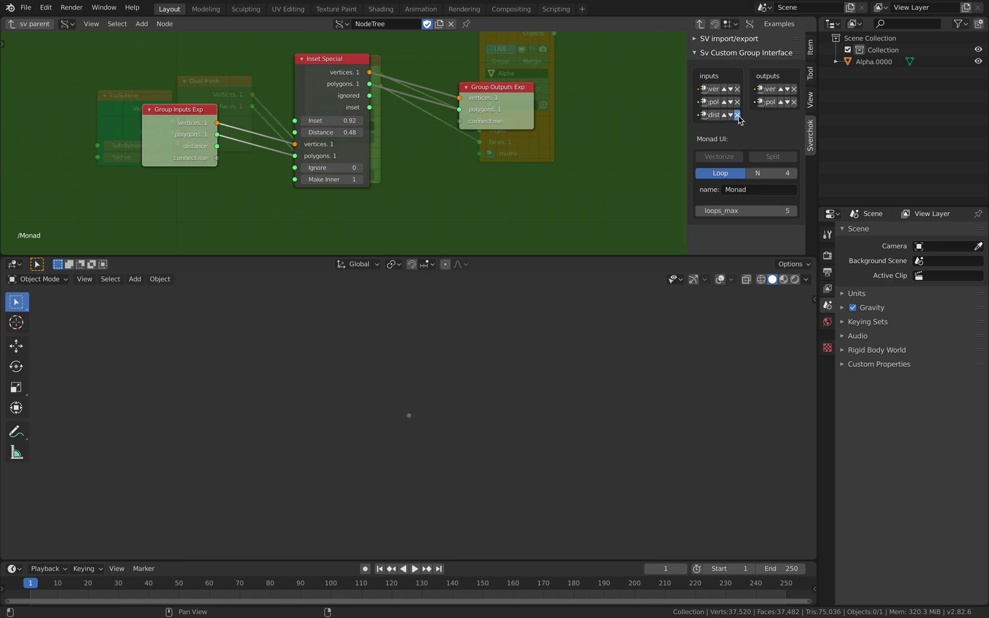
{"action": "left_click", "coordinate": [737, 115]}
{"action": "left_click_drag", "start_coordinate": [162, 127], "coordinate": [186, 129]}
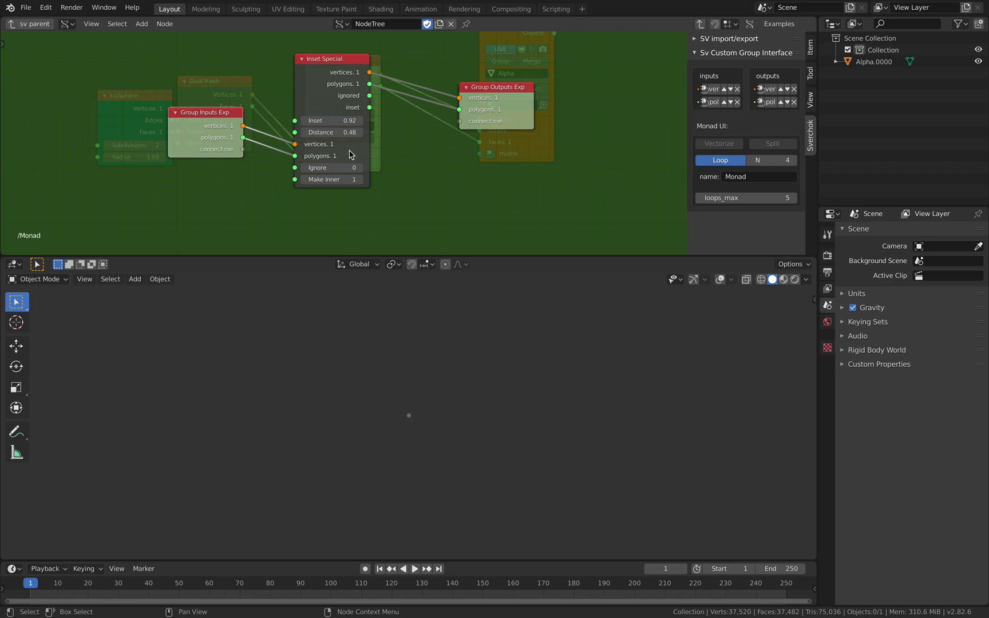
Return to the main node tree and reposition the Monad and Viewer BMesh nodes lower and closer together.
{"action": "key", "text": "Tab"}
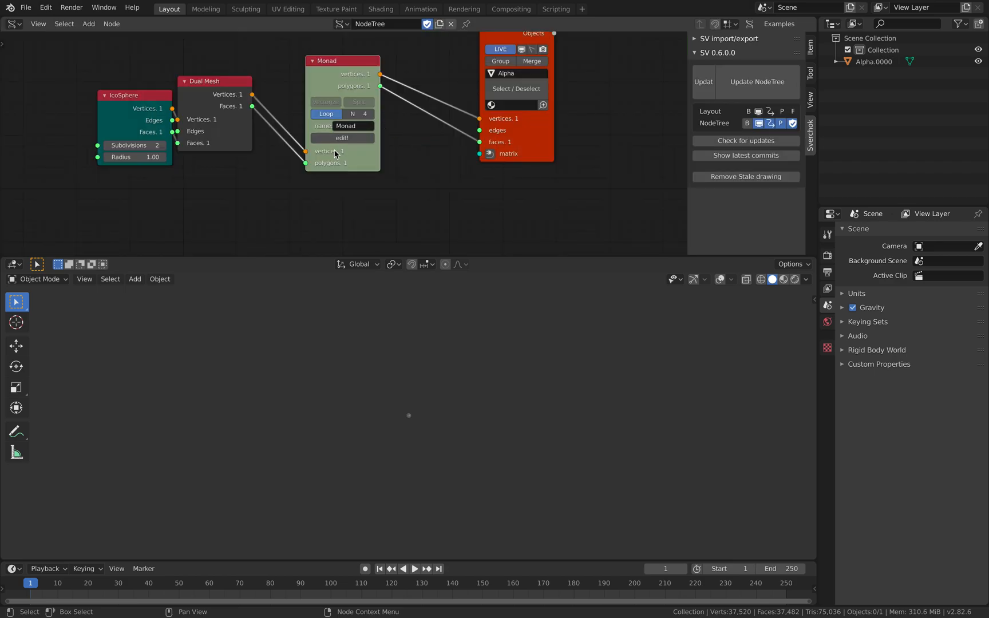
{"action": "left_click_drag", "start_coordinate": [334, 79], "coordinate": [334, 102]}
{"action": "left_click_drag", "start_coordinate": [526, 136], "coordinate": [508, 159]}
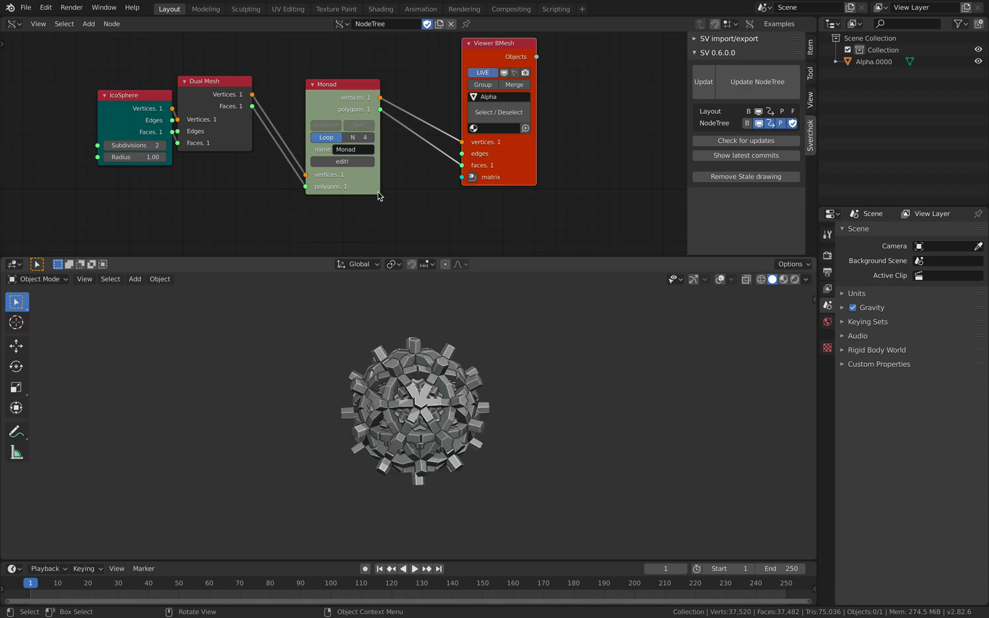
Edit the monad again and connect Group Inputs Exp to Inset Special's Inset and Distance to expose both as inputs.
{"action": "left_click", "coordinate": [343, 106]}
{"action": "key", "text": "Tab"}
{"action": "left_click_drag", "start_coordinate": [243, 149], "coordinate": [295, 120]}
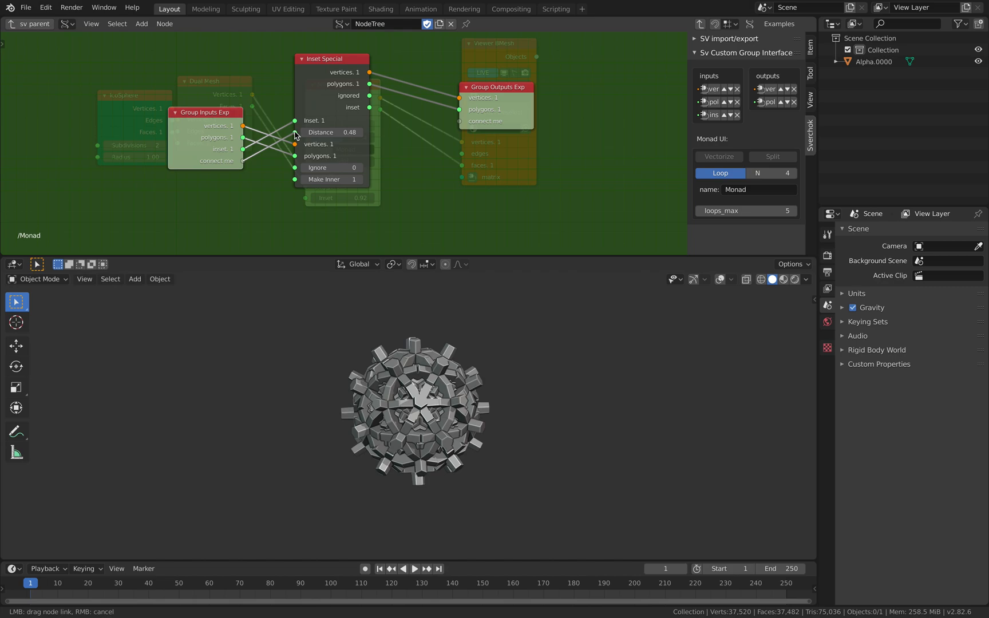
{"action": "key", "text": "Tab"}
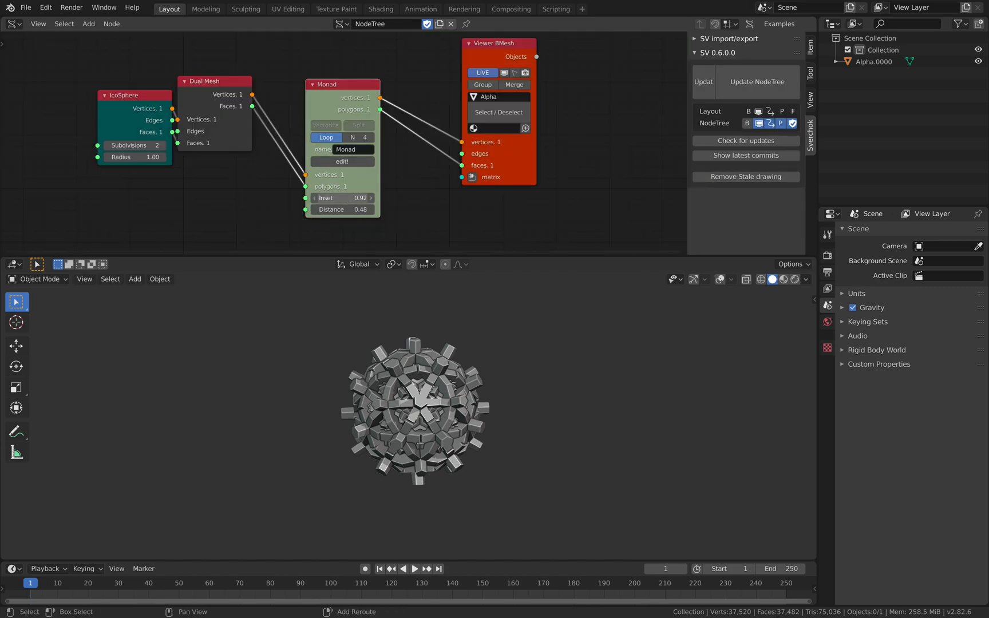
Set the Monad's Inset to 0.80 and Distance to 0.67, and inspect the looped mesh up close.
{"action": "mouse_move", "coordinate": [343, 199]}
{"action": "left_mouse_down"}
{"action": "mouse_move", "coordinate": [350, 198]}
{"action": "mouse_move", "coordinate": [339, 210]}
{"action": "mouse_move", "coordinate": [348, 210]}
{"action": "left_mouse_up"}
{"action": "mouse_move", "coordinate": [496, 398]}
{"action": "middle_mouse_down"}
{"action": "mouse_move", "coordinate": [517, 408]}
{"action": "mouse_move", "coordinate": [506, 399]}
{"action": "mouse_move", "coordinate": [513, 392]}
{"action": "middle_mouse_up"}
{"action": "scroll", "coordinate": [505, 399], "scroll_direction": "up", "scroll_amount": 3}
Spread the IcoSphere and Dual Mesh nodes apart and connect the IcoSphere's Vertices directly to the Monad's vertices input.
{"action": "left_click_drag", "start_coordinate": [192, 80], "coordinate": [205, 66]}
{"action": "left_click_drag", "start_coordinate": [157, 107], "coordinate": [309, 181]}
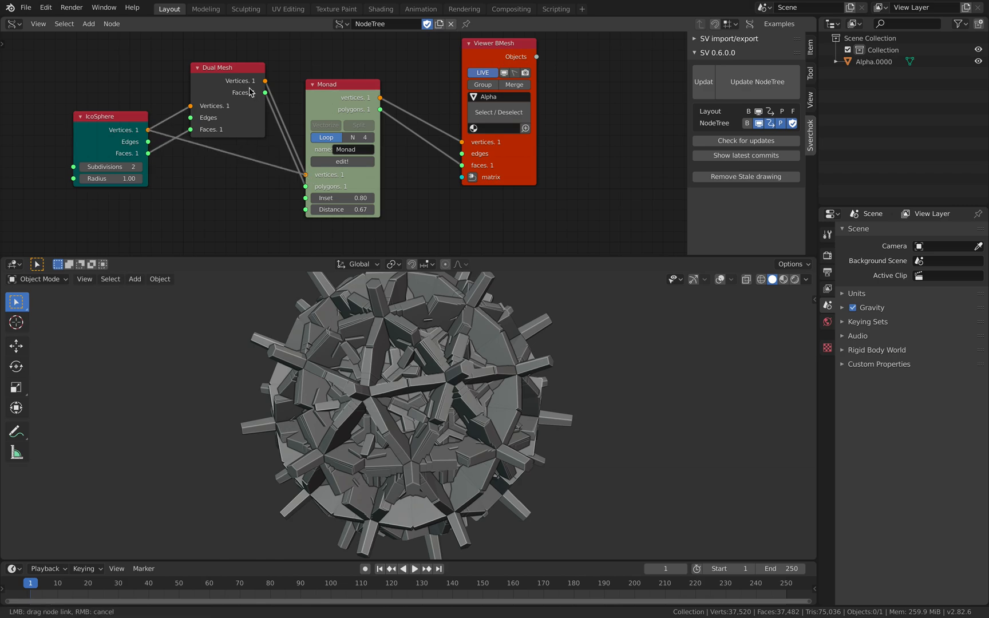